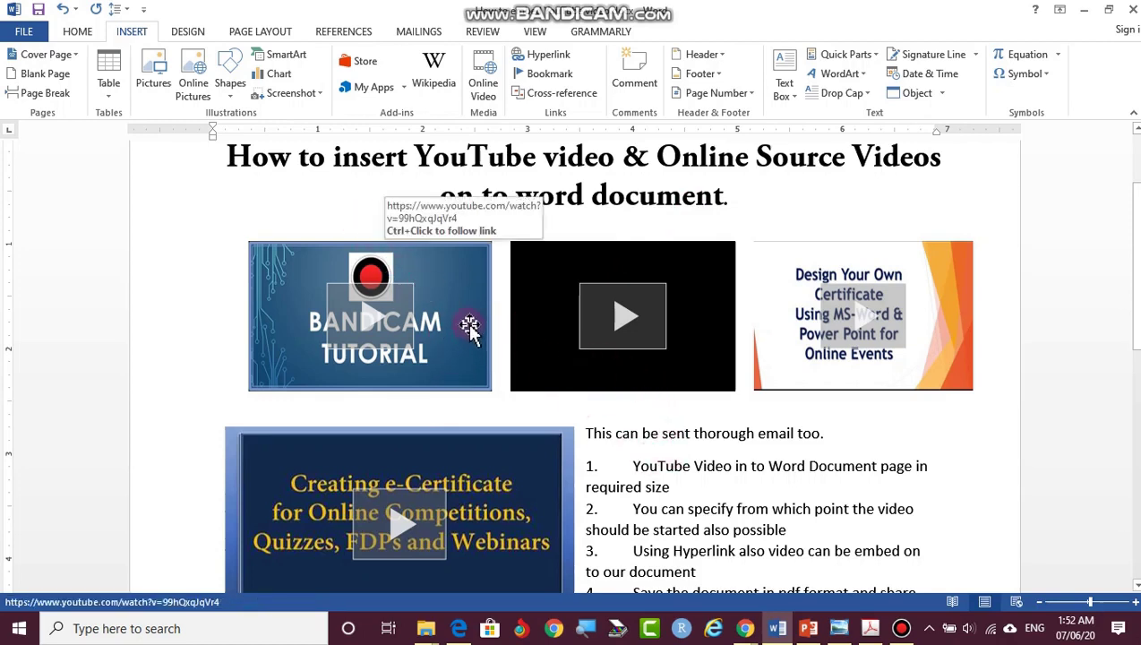
Play the embedded Bandicam tutorial video, mute it, then pause it.
scroll(522, 416, down, 2)
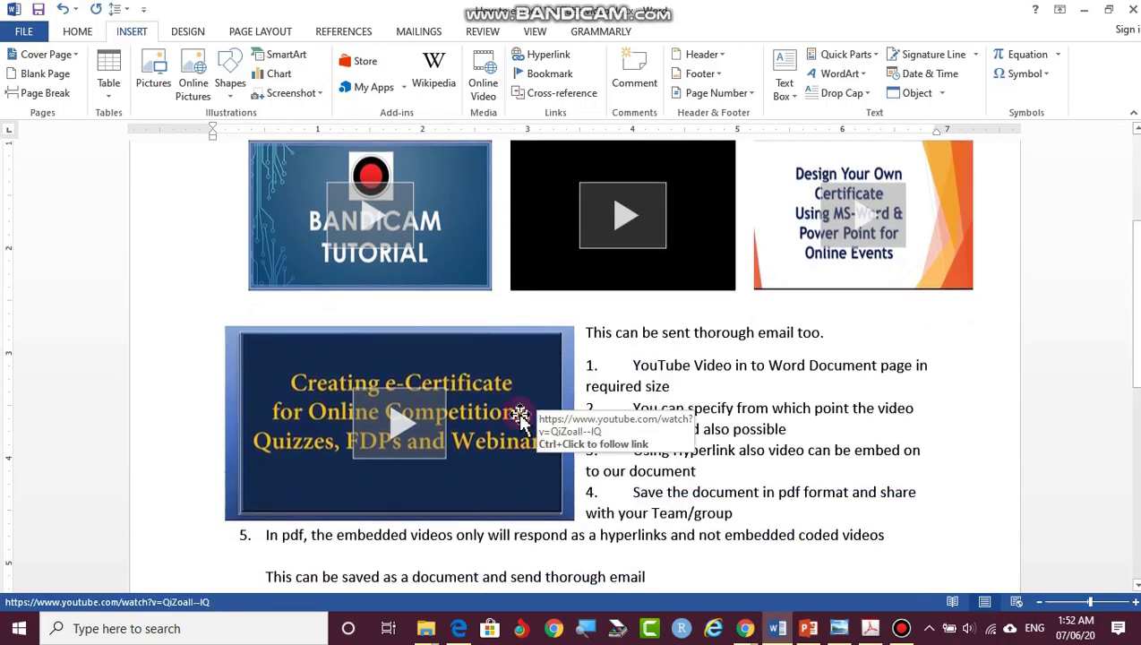
scroll(515, 414, down, 2)
scroll(484, 425, down, 3)
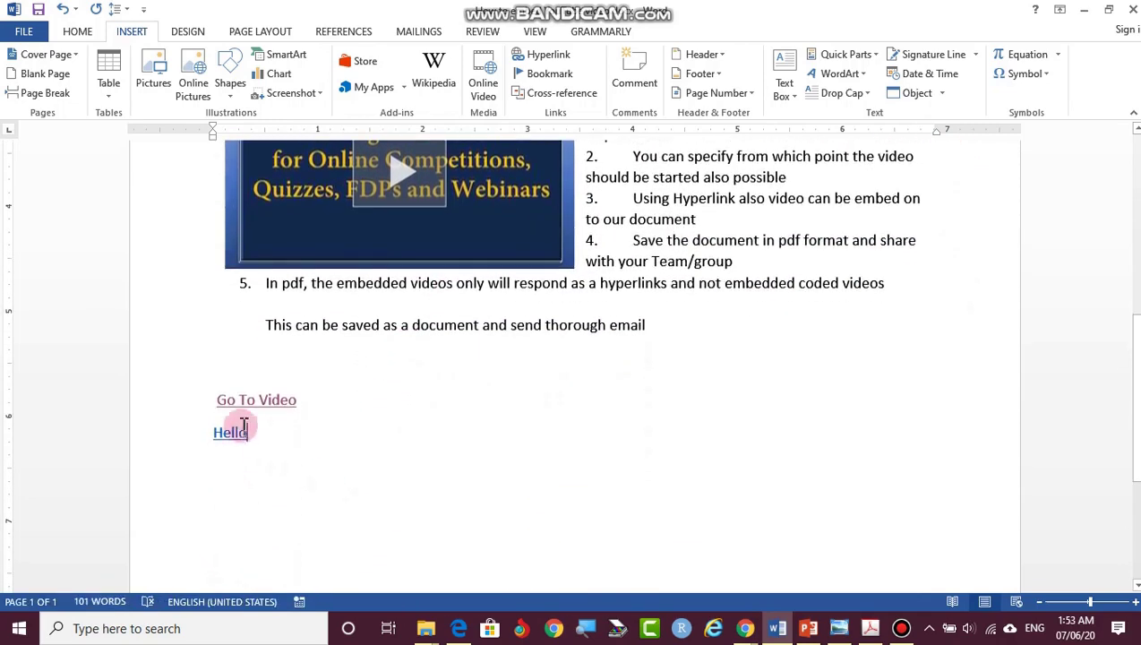
scroll(618, 403, up, 4)
scroll(581, 372, up, 1)
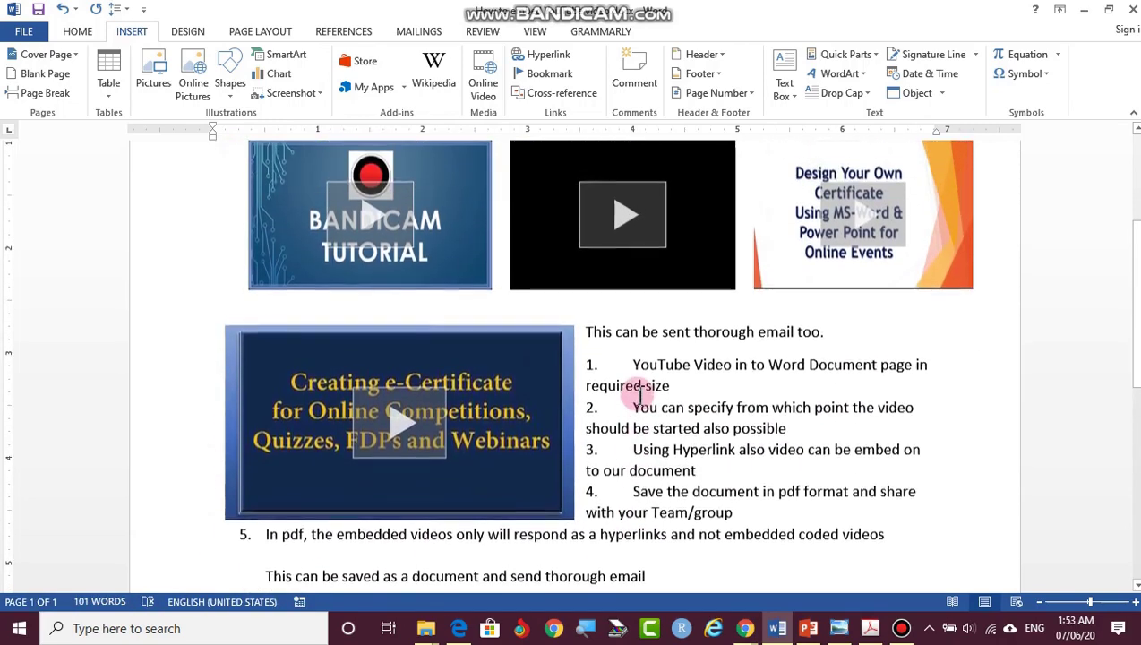
scroll(698, 416, up, 1)
scroll(710, 414, up, 1)
scroll(716, 414, up, 1)
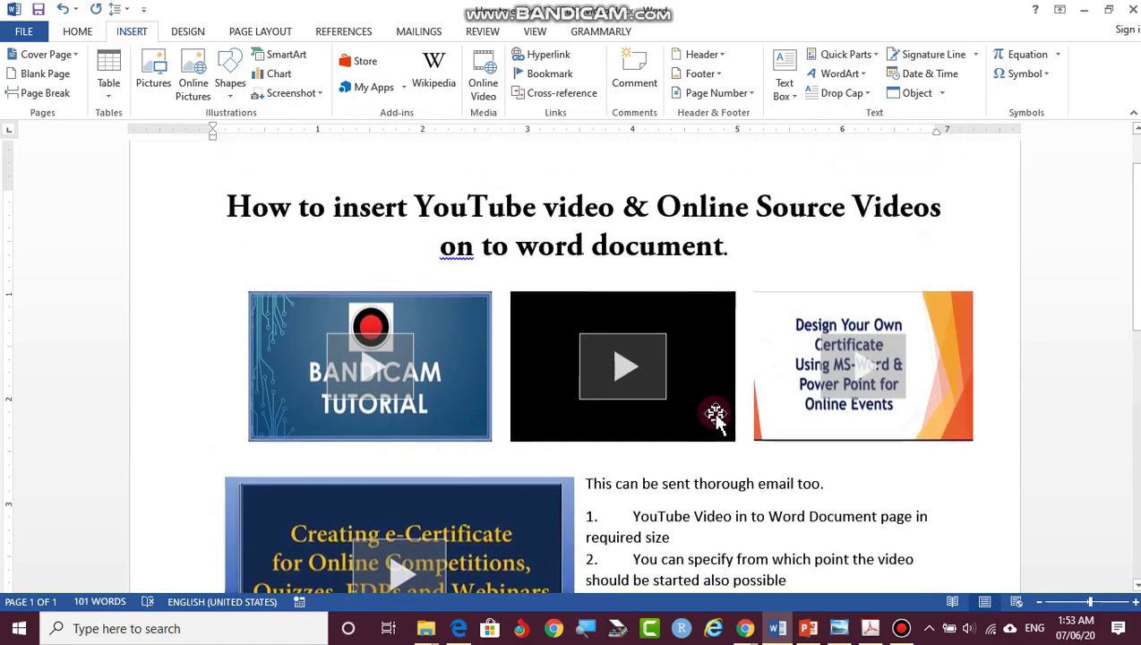
click(372, 374)
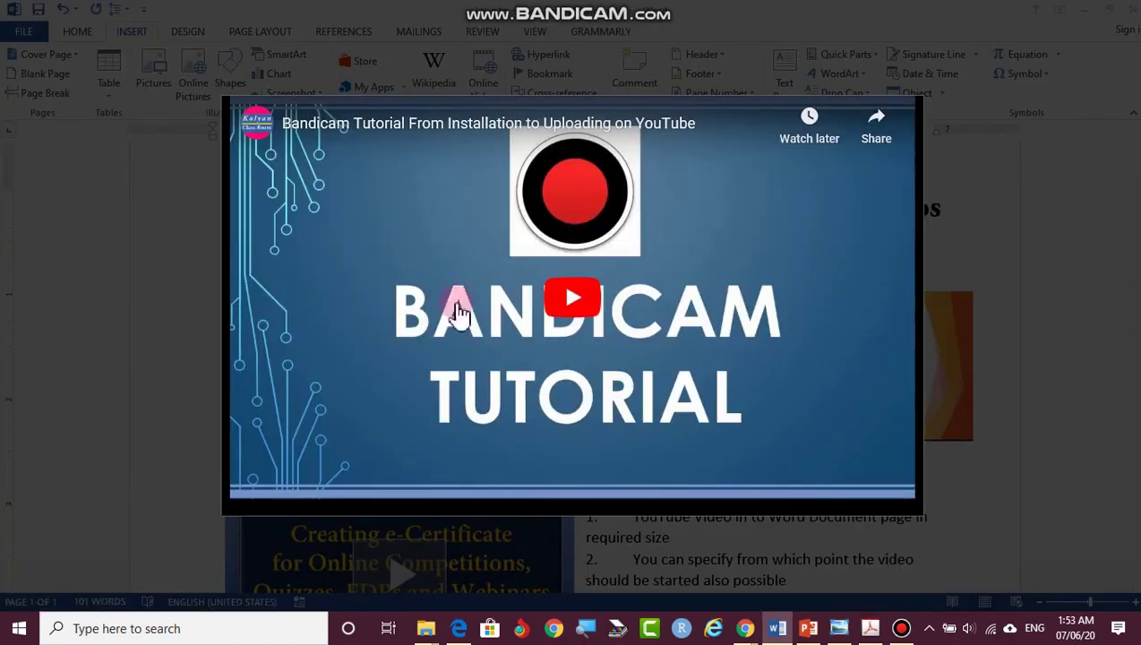
click(571, 303)
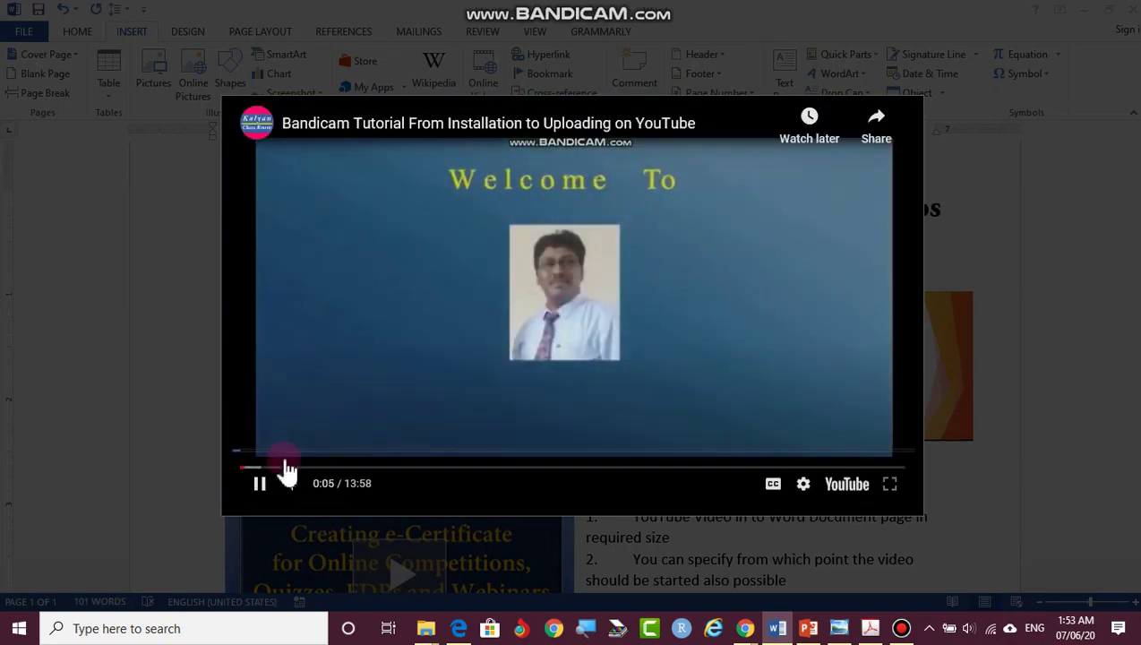
click(290, 485)
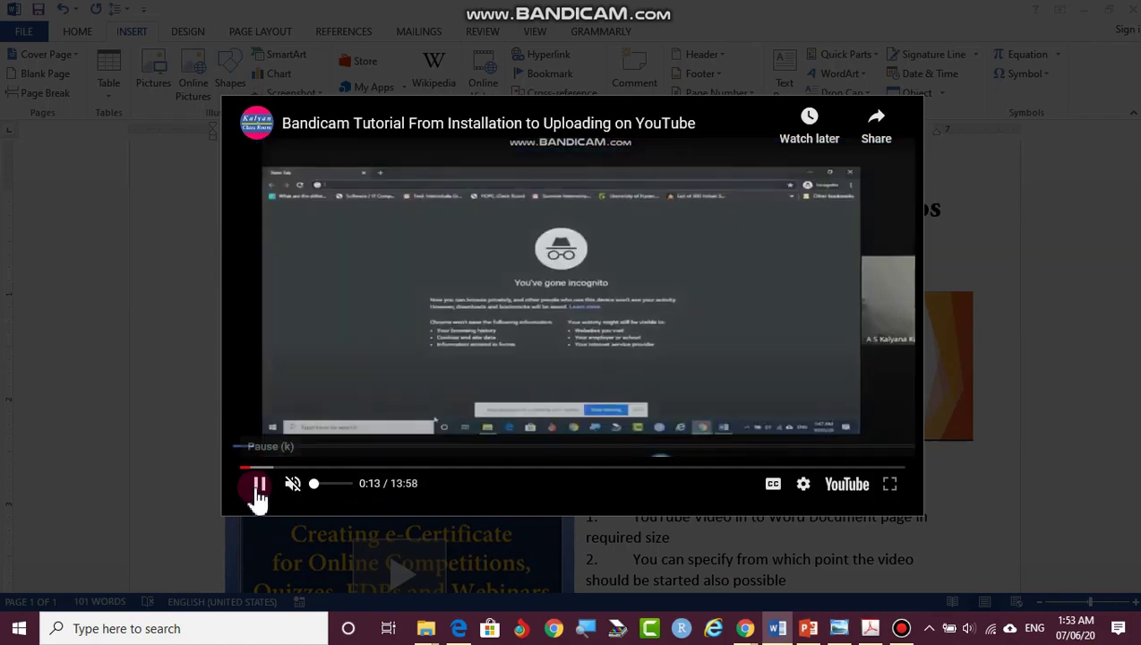
click(256, 488)
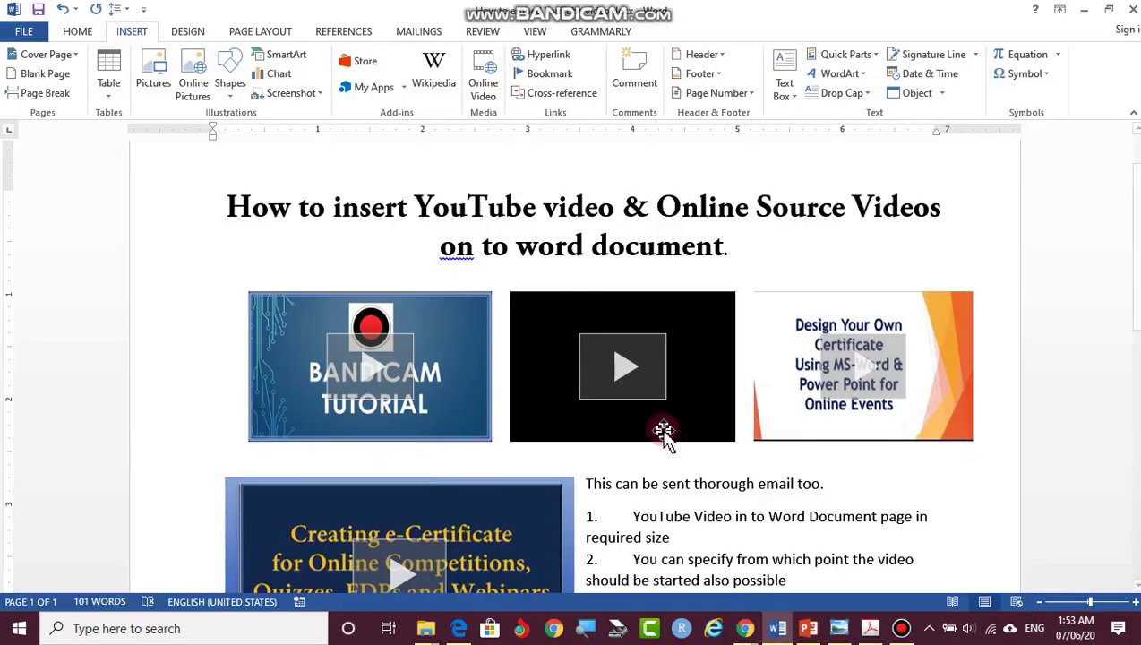
Play the black-thumbnail embedded video, then close its player and return to the document.
scroll(804, 383, down, 2)
scroll(804, 382, down, 1)
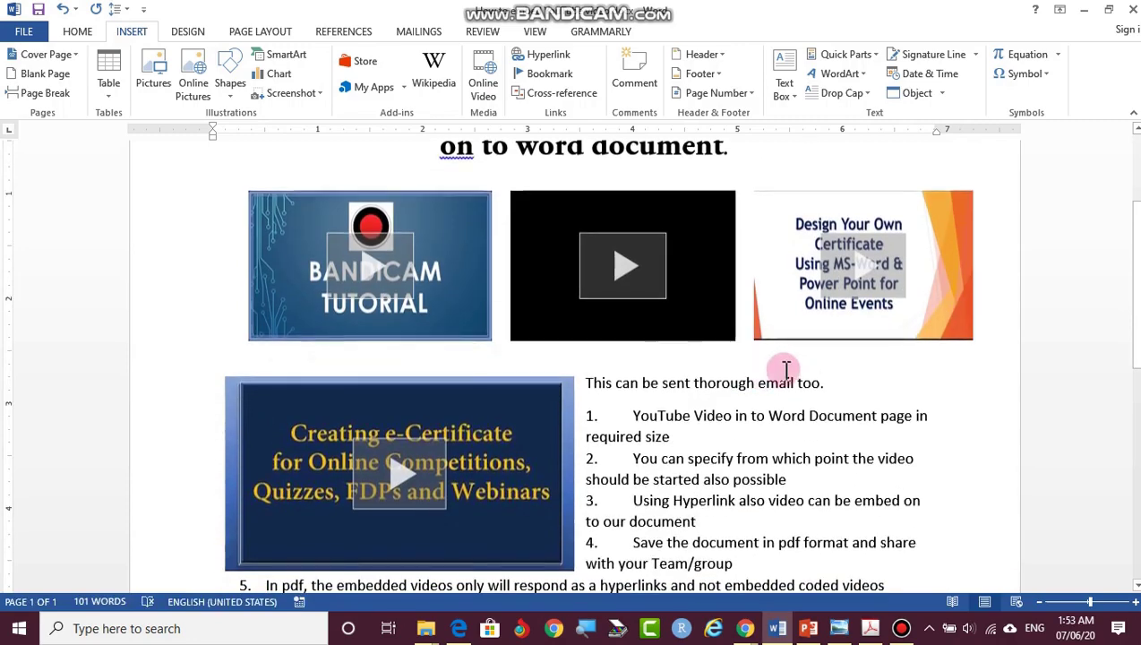
click(628, 274)
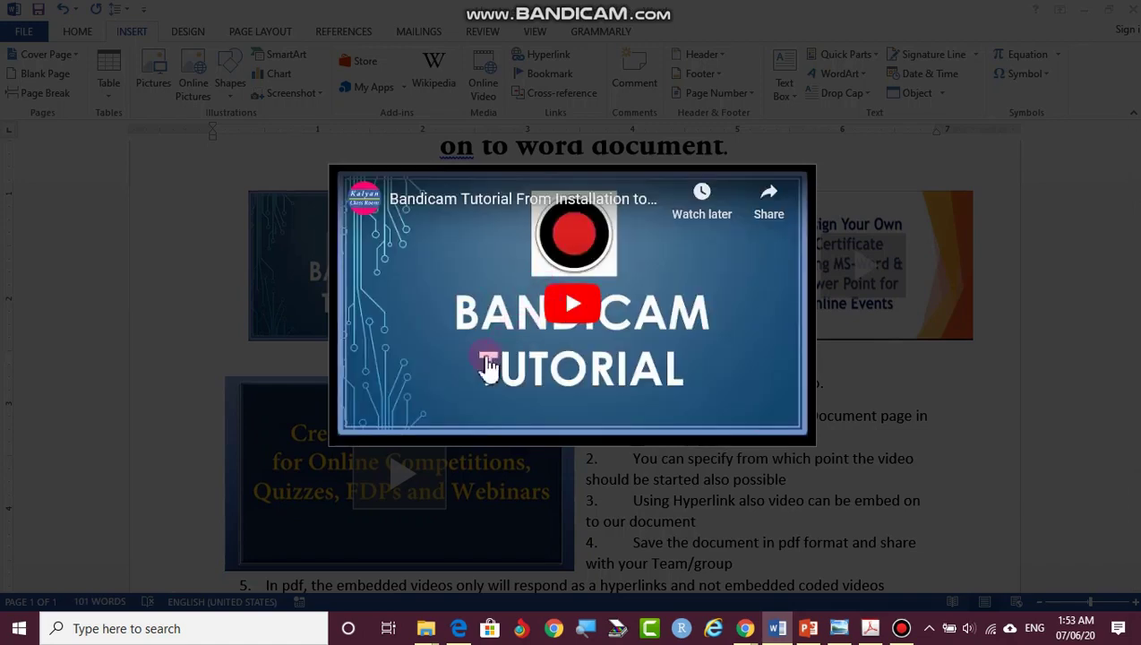
click(578, 311)
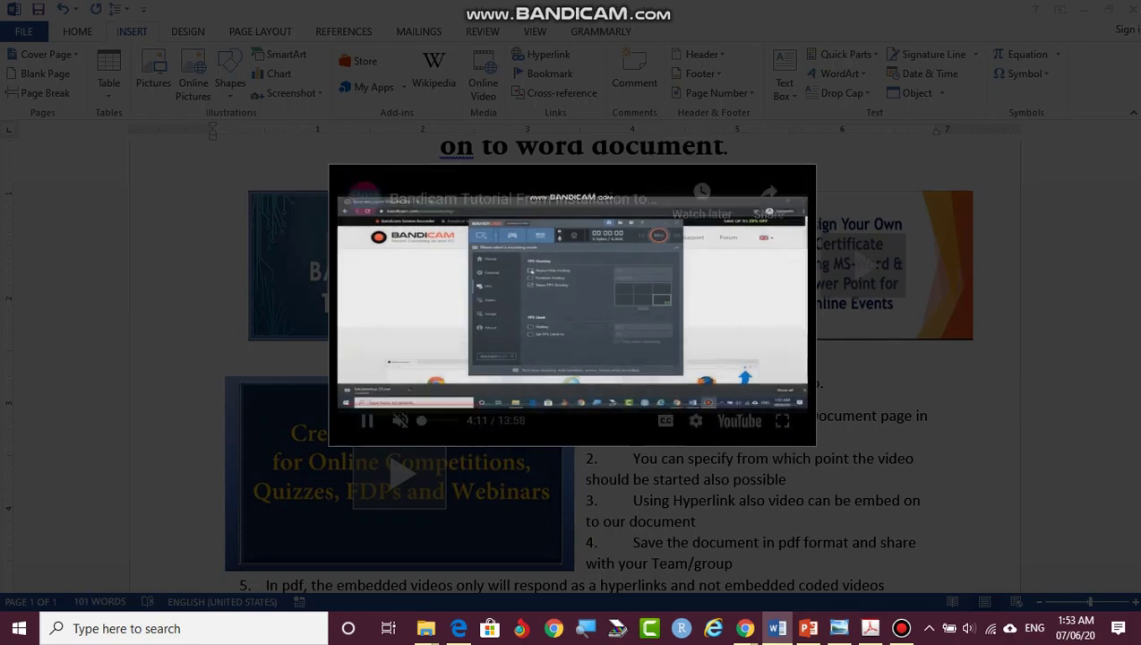
click(483, 438)
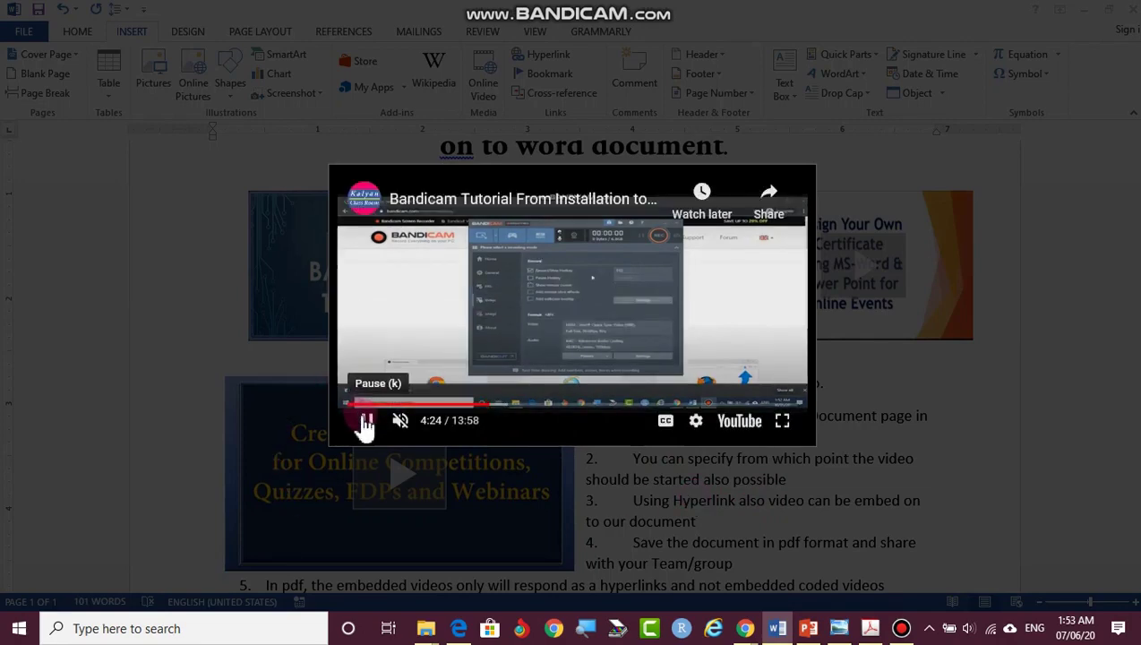
key(Escape)
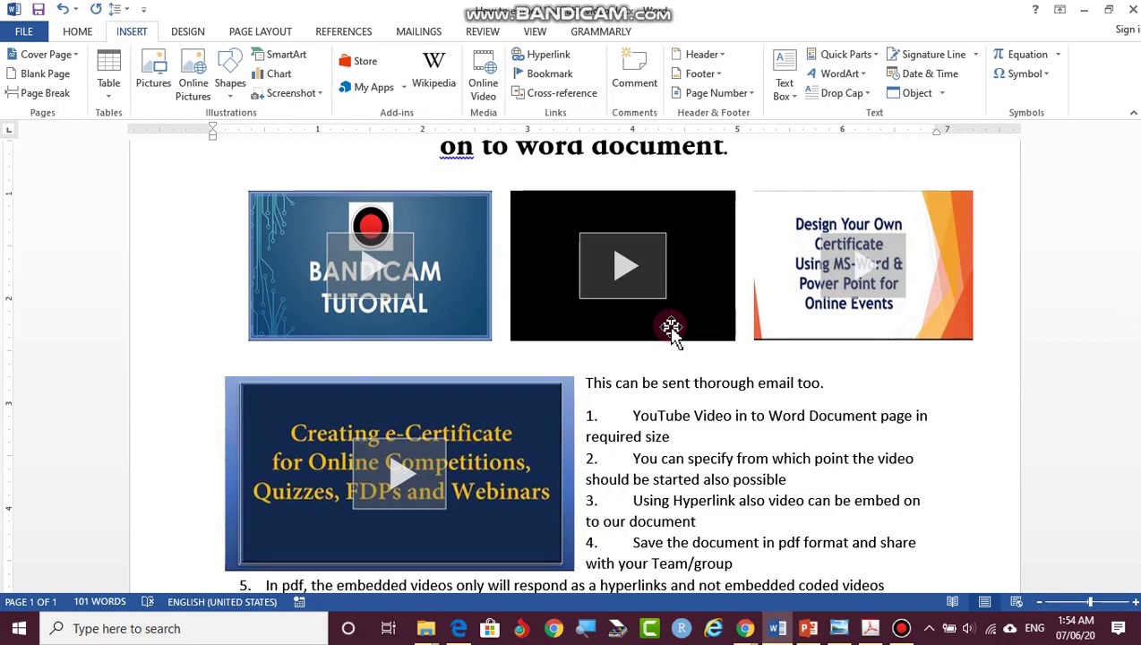
Open the Design Your Own Certificate video player and close it again.
mouse_move(843, 255)
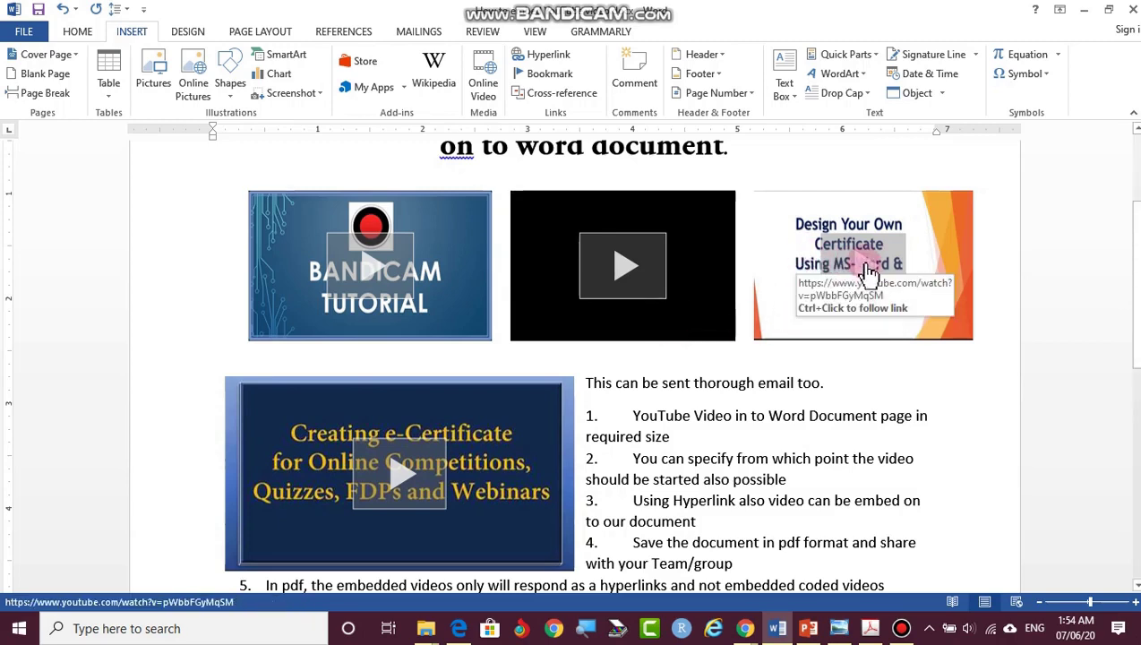
click(866, 264)
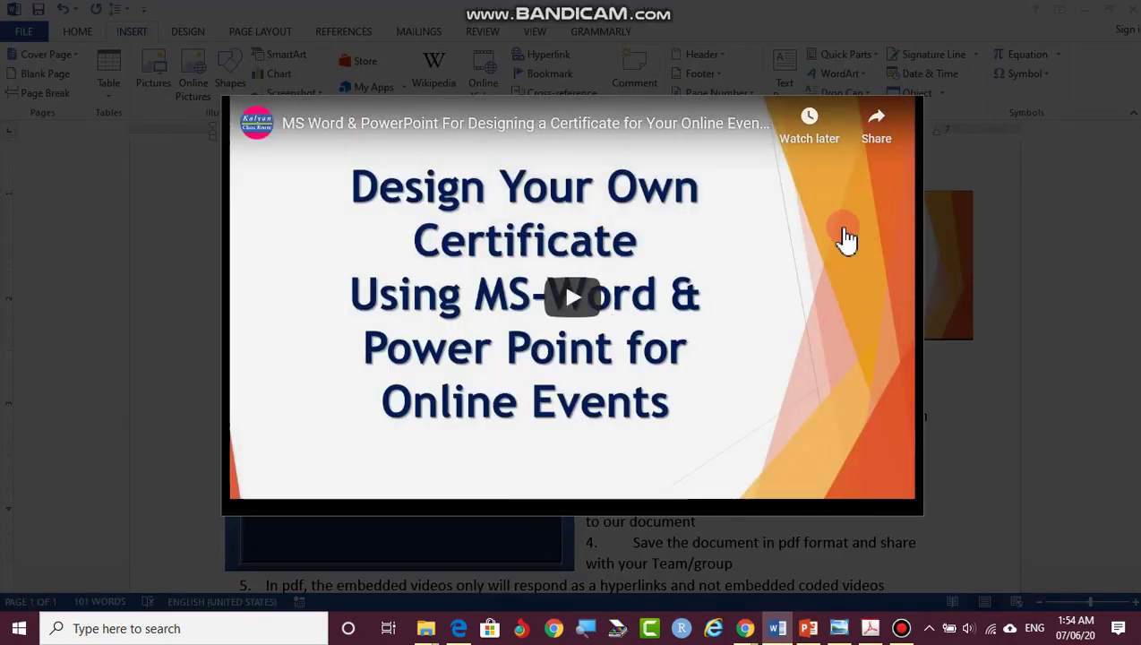
click(847, 234)
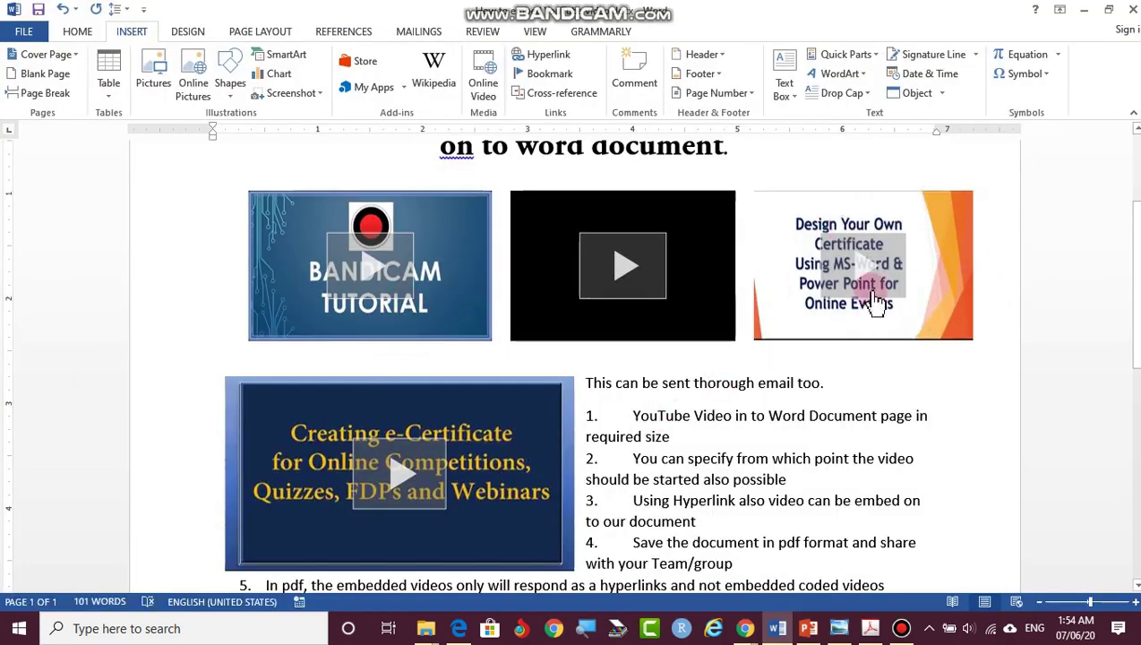
scroll(591, 301, down, 2)
Enlarge the Creating e-Certificate video, set Square wrapping, and place it within the list.
click(508, 350)
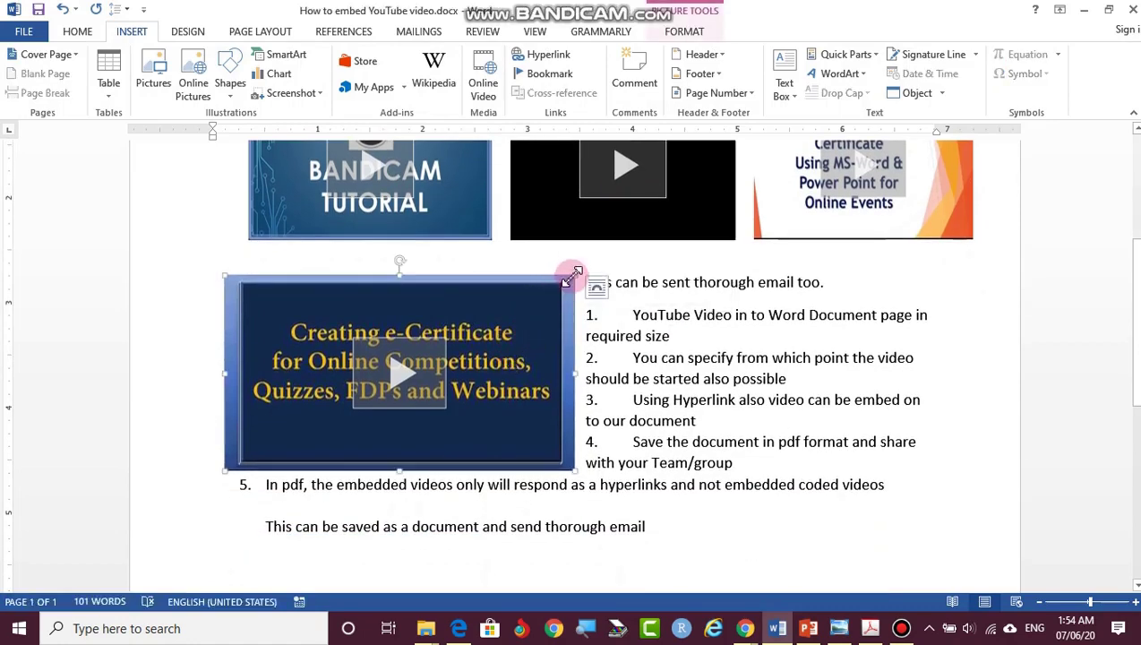
drag(576, 276, 630, 243)
drag(588, 284, 802, 365)
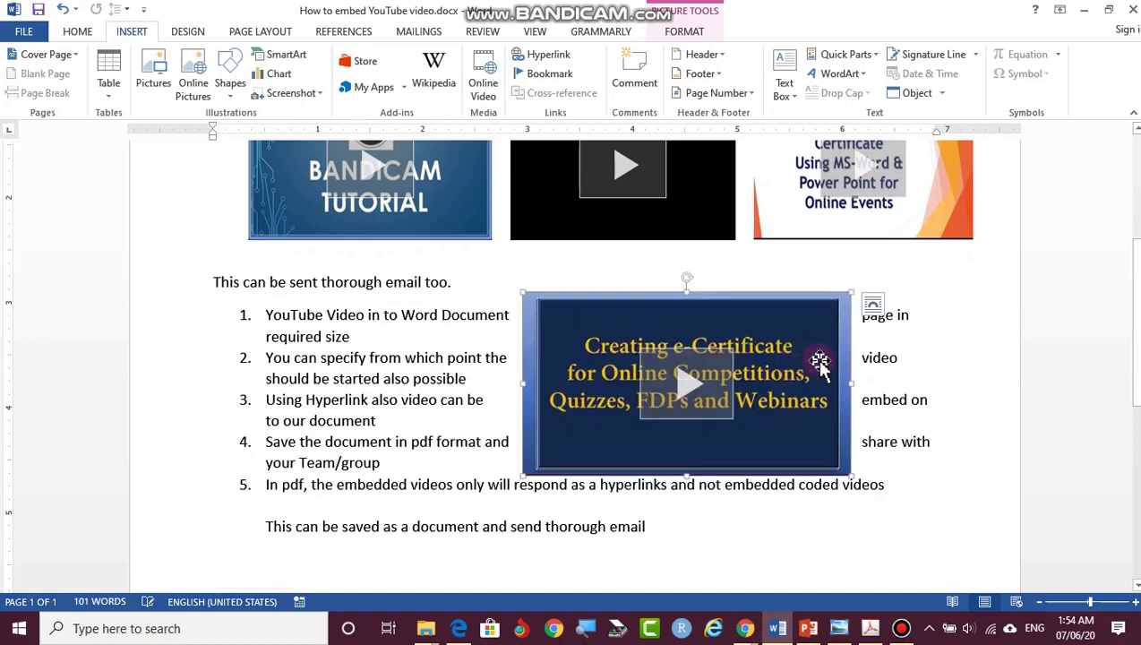
right_click(802, 365)
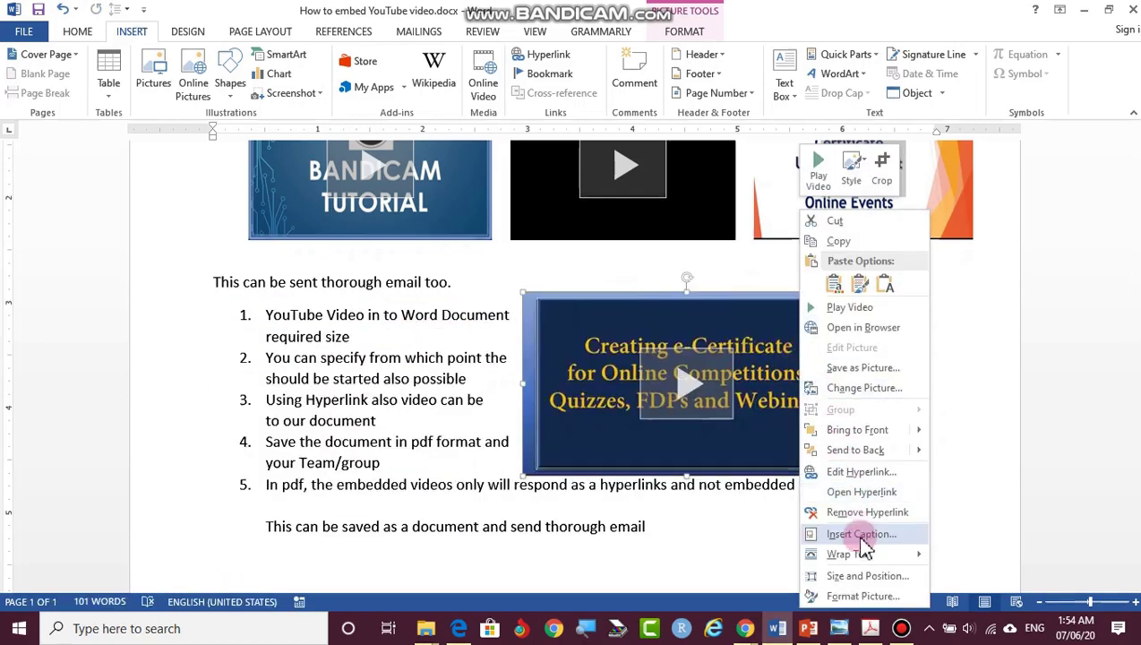
mouse_move(843, 560)
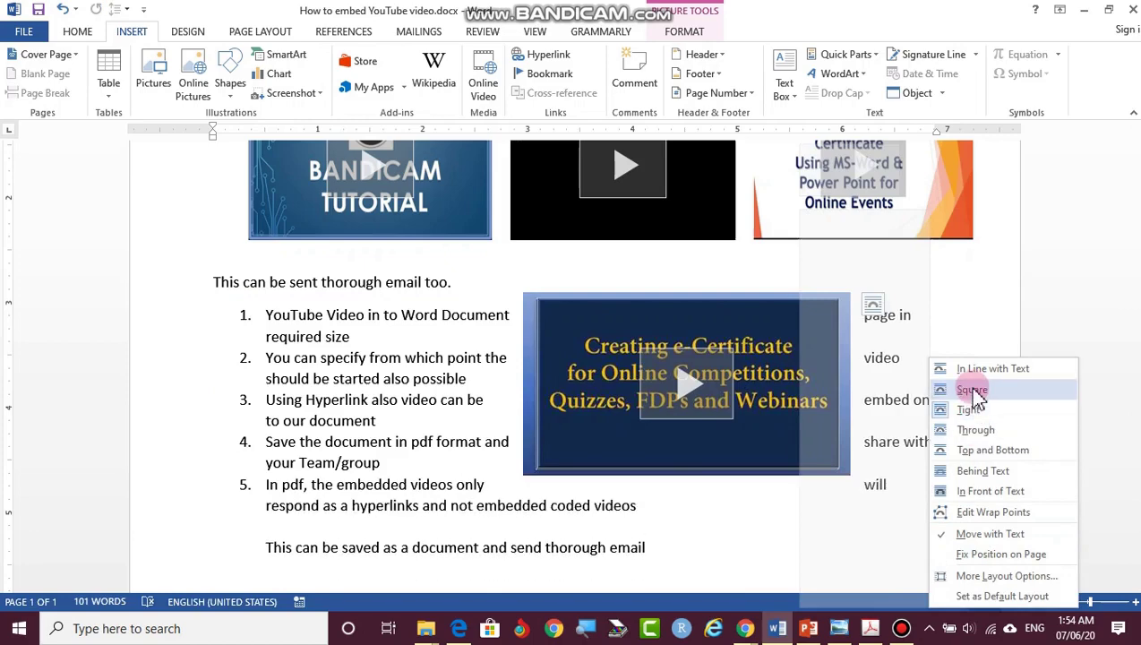
click(972, 392)
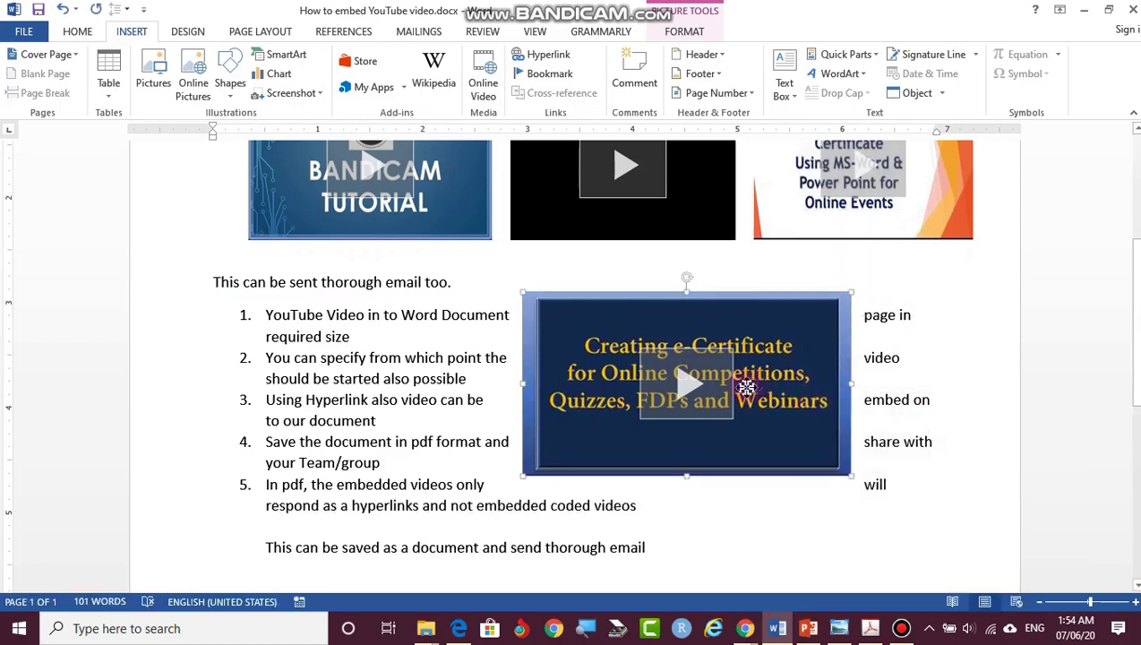
mouse_move(753, 385)
mouse_down()
mouse_move(593, 381)
mouse_move(631, 395)
mouse_move(712, 374)
mouse_up()
Deselect the video by clicking into the Go To Video line.
scroll(344, 385, down, 2)
scroll(344, 385, down, 2)
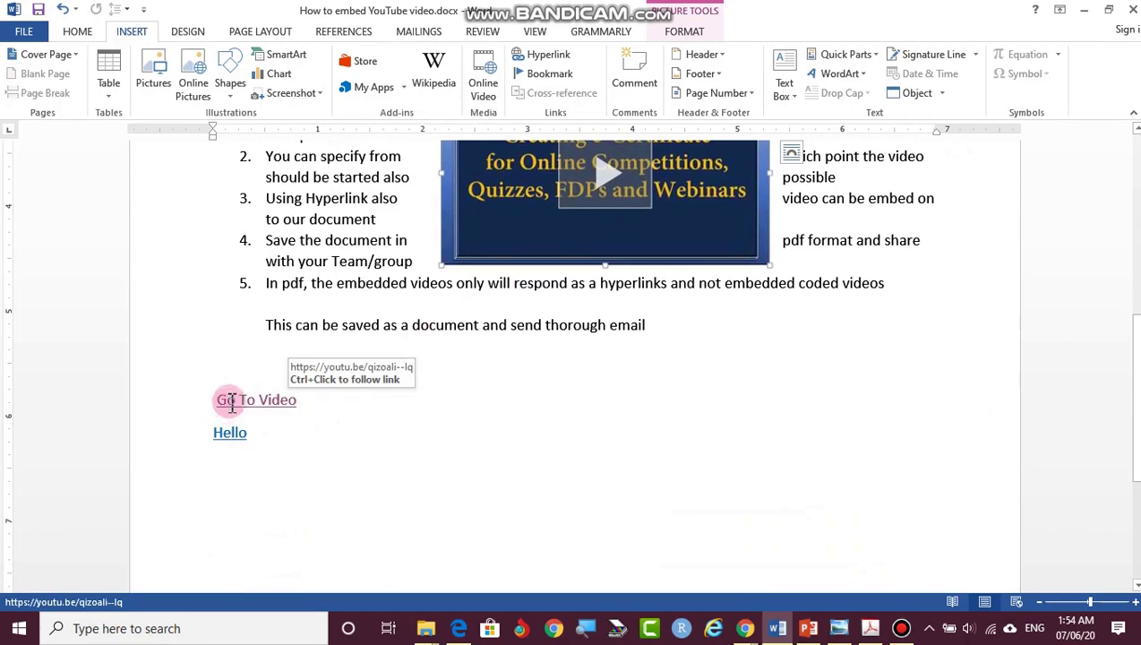
click(229, 434)
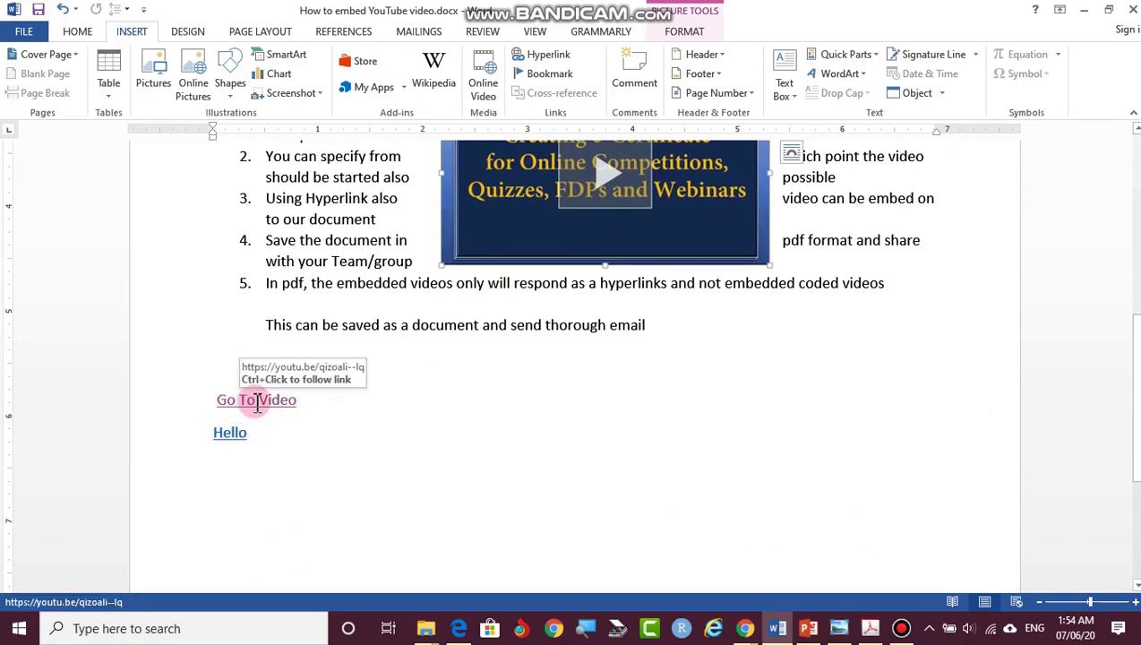
click(257, 403)
Follow the Go To Video link, close the opened YouTube tab, and return to Word.
click(255, 403)
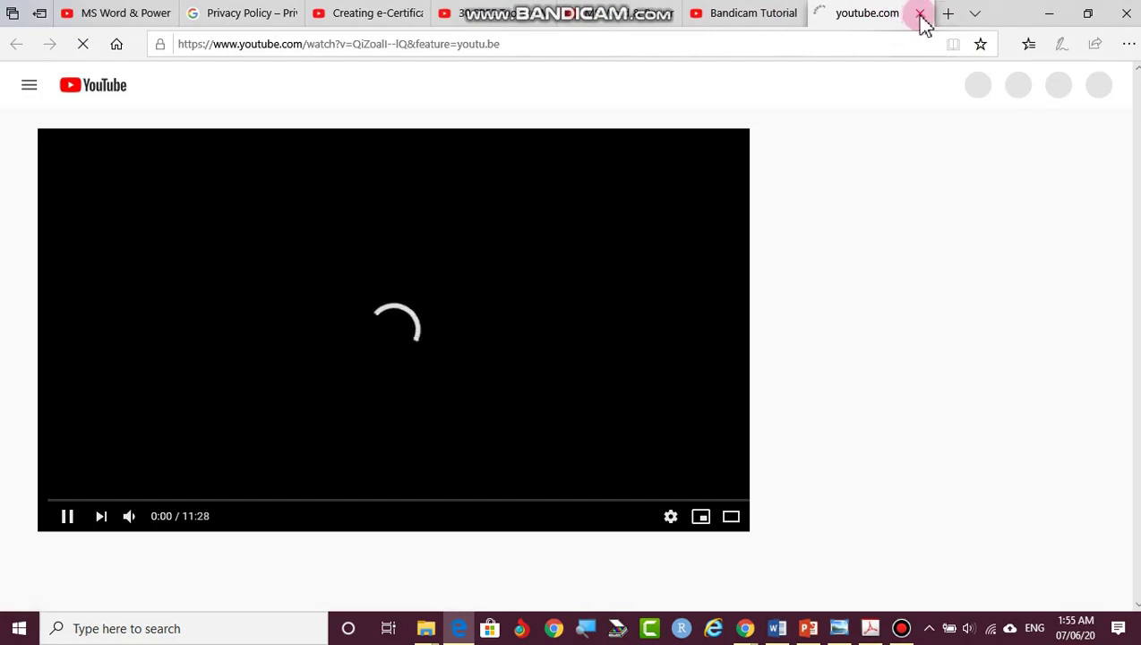
click(920, 14)
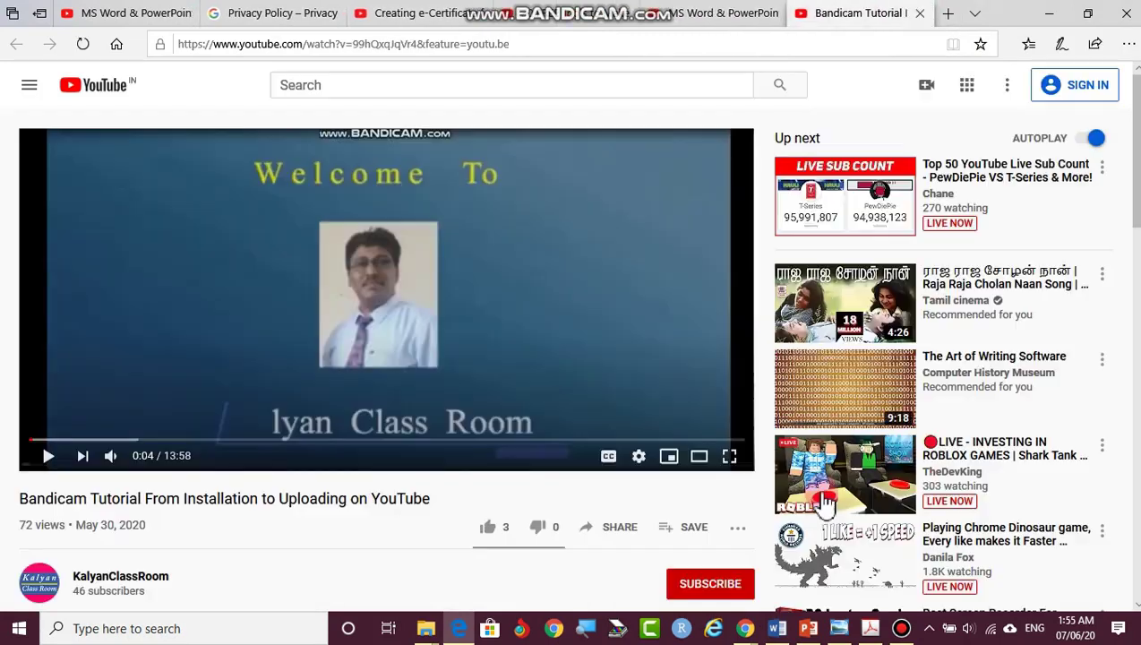
click(776, 627)
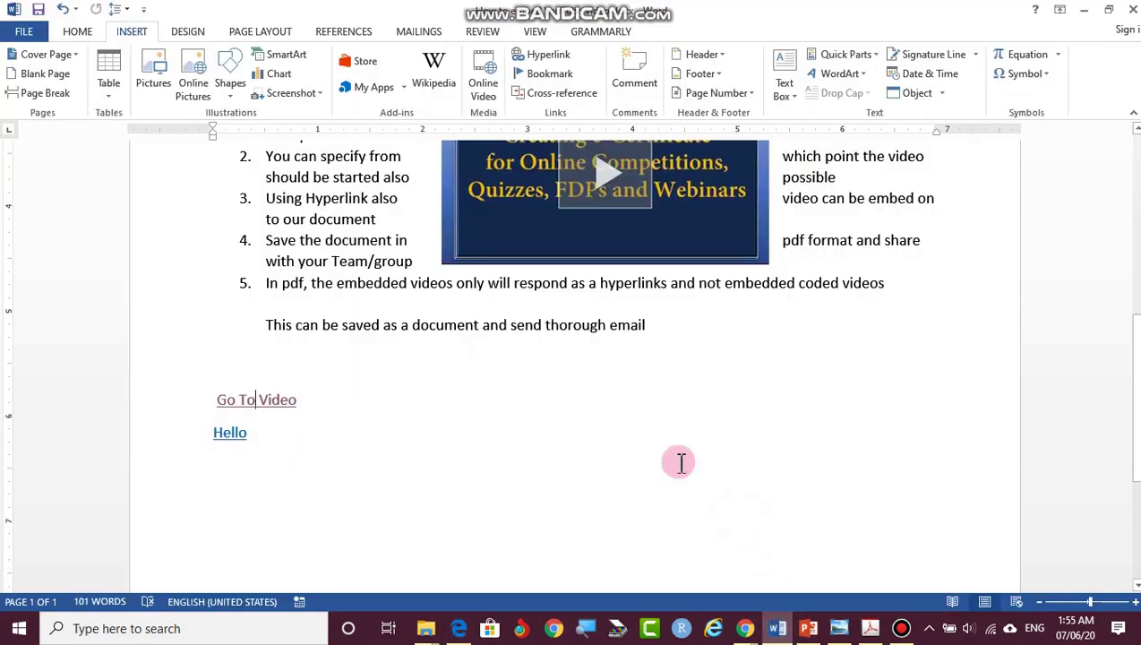
Review the example document with its embedded video and Go To Video link.
click(431, 397)
scroll(538, 430, up, 3)
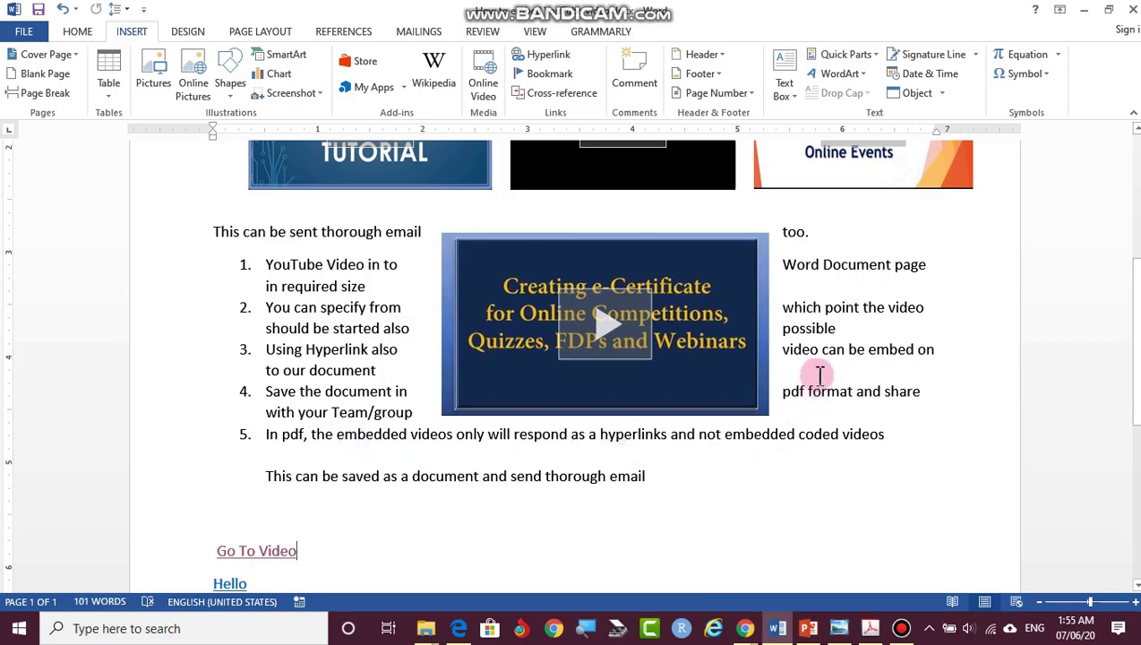
scroll(261, 370, up, 2)
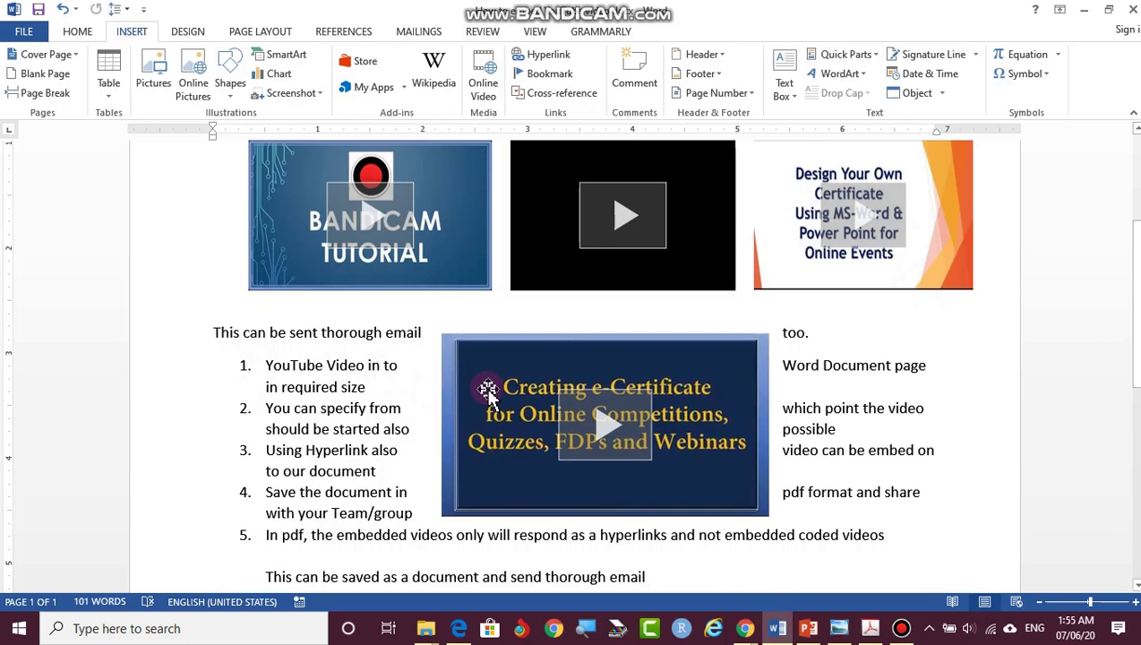
mouse_move(458, 401)
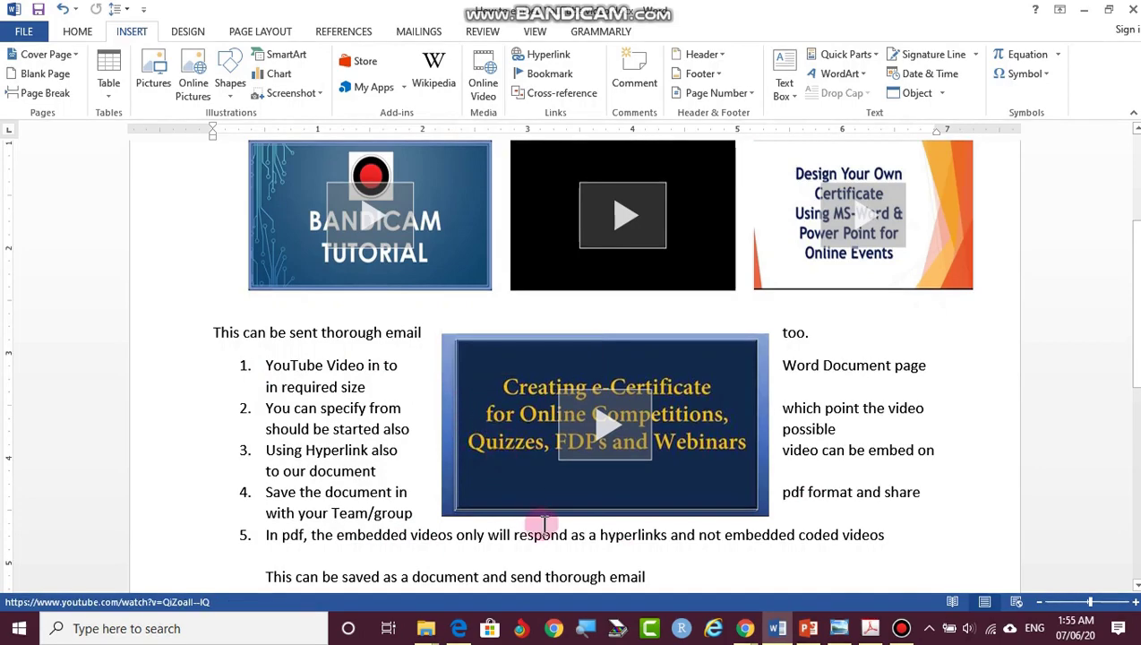
scroll(556, 538, down, 2)
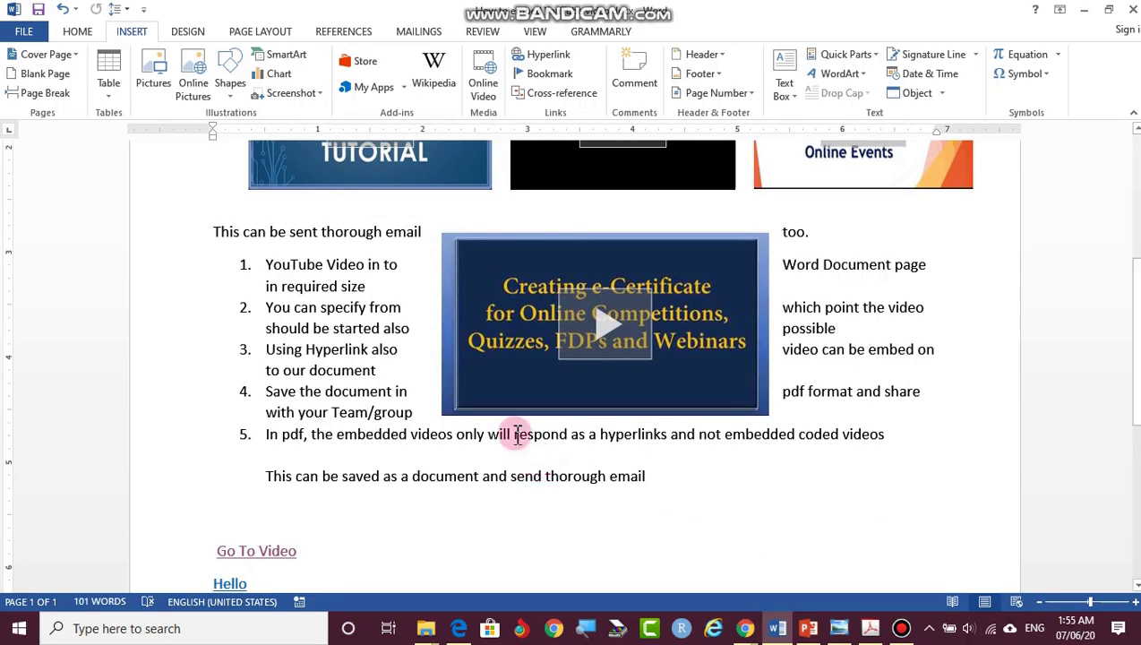
scroll(269, 268, up, 5)
Create a new blank document and generate sample paragraphs with =rand(5,3).
click(20, 32)
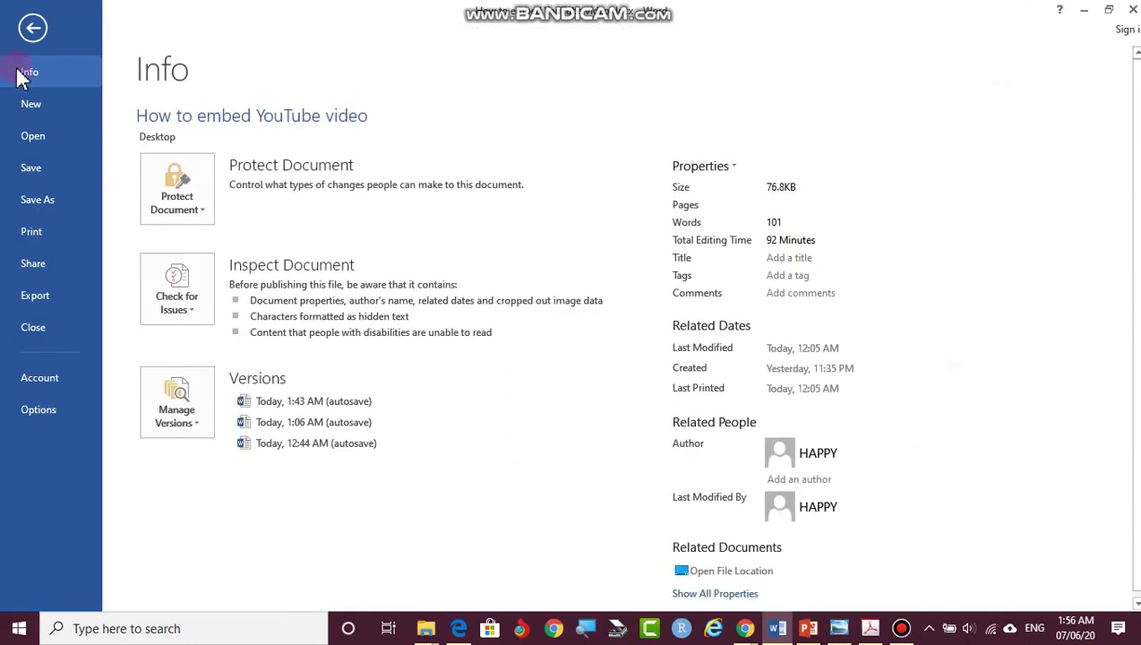
click(27, 104)
click(202, 285)
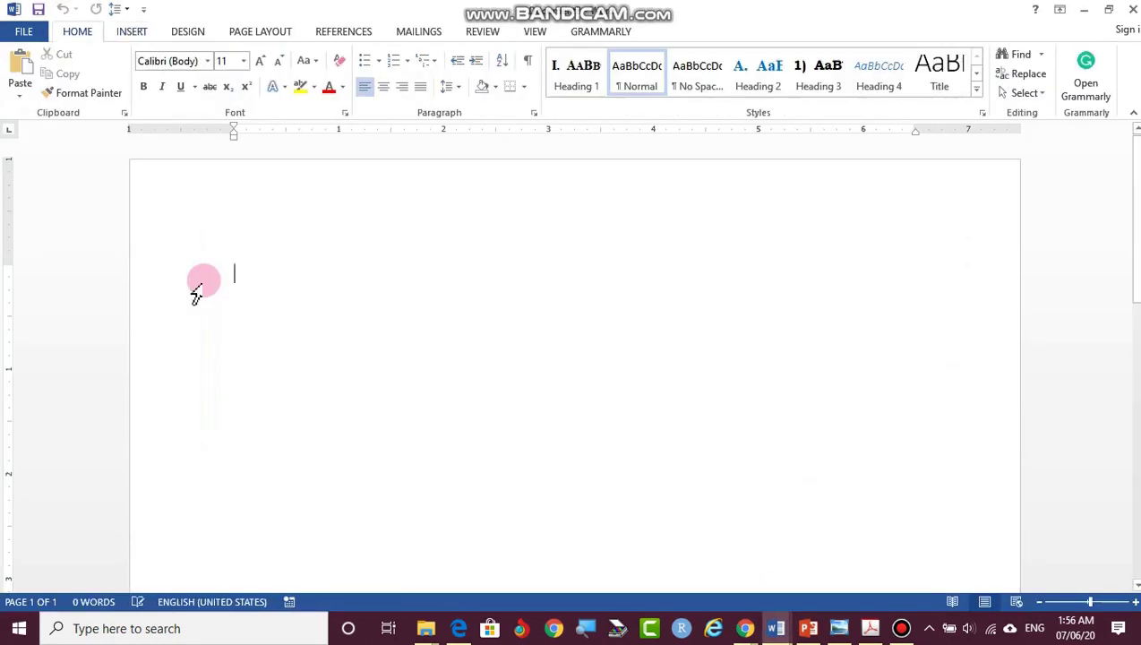
text(=r)
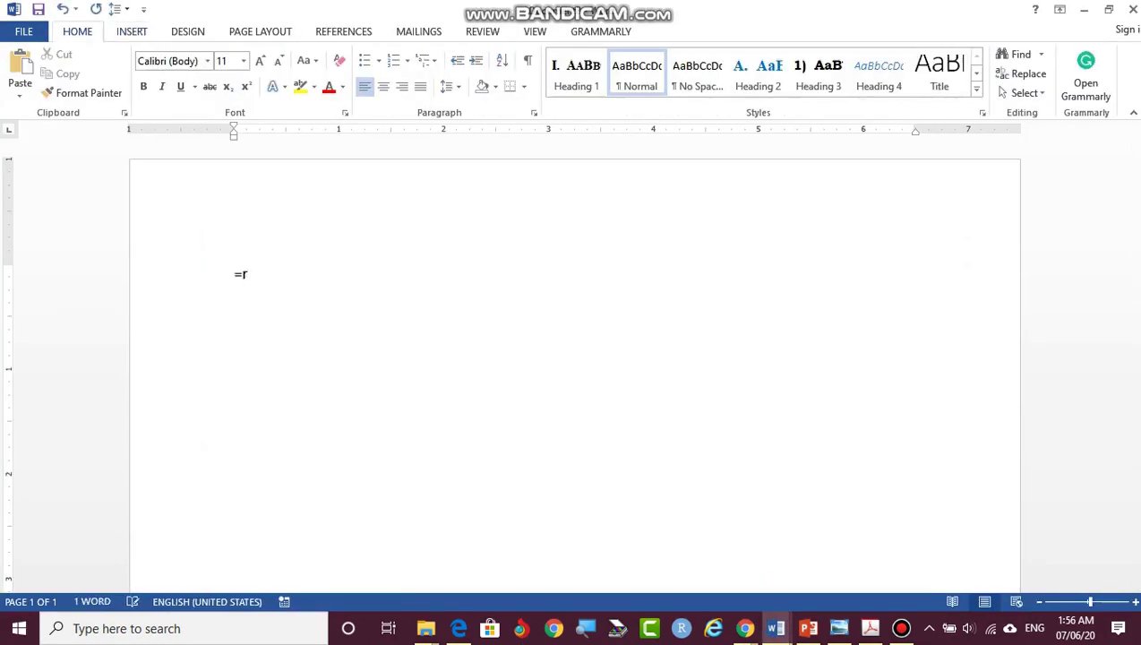
text(and)
text((5,3)
key(Return)
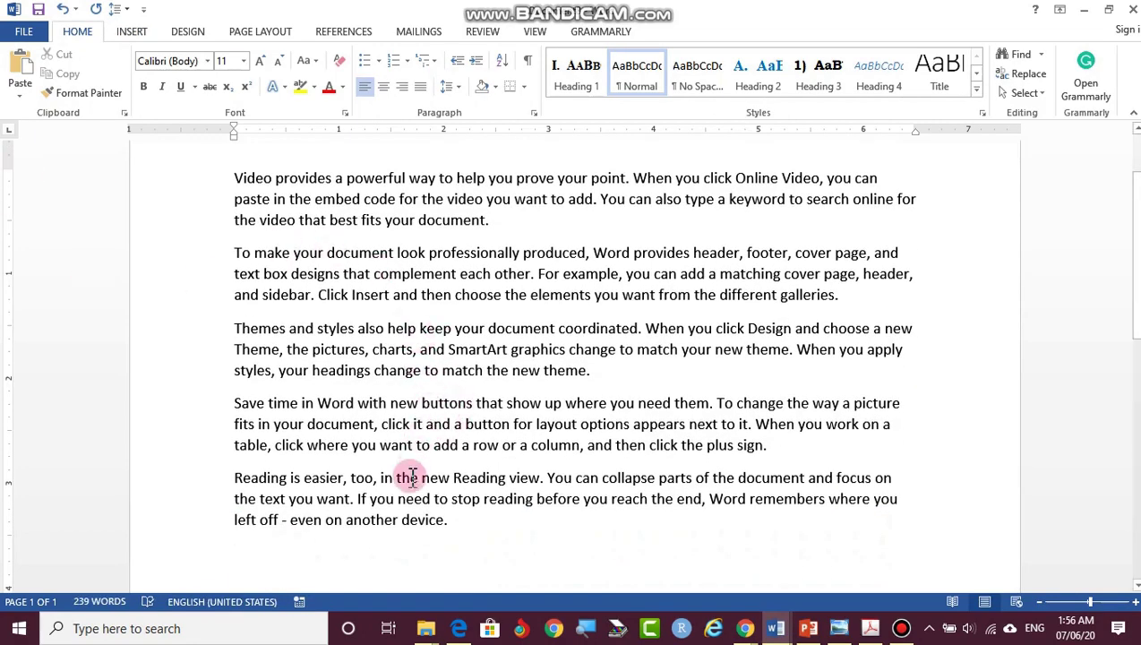
scroll(410, 475, up, 2)
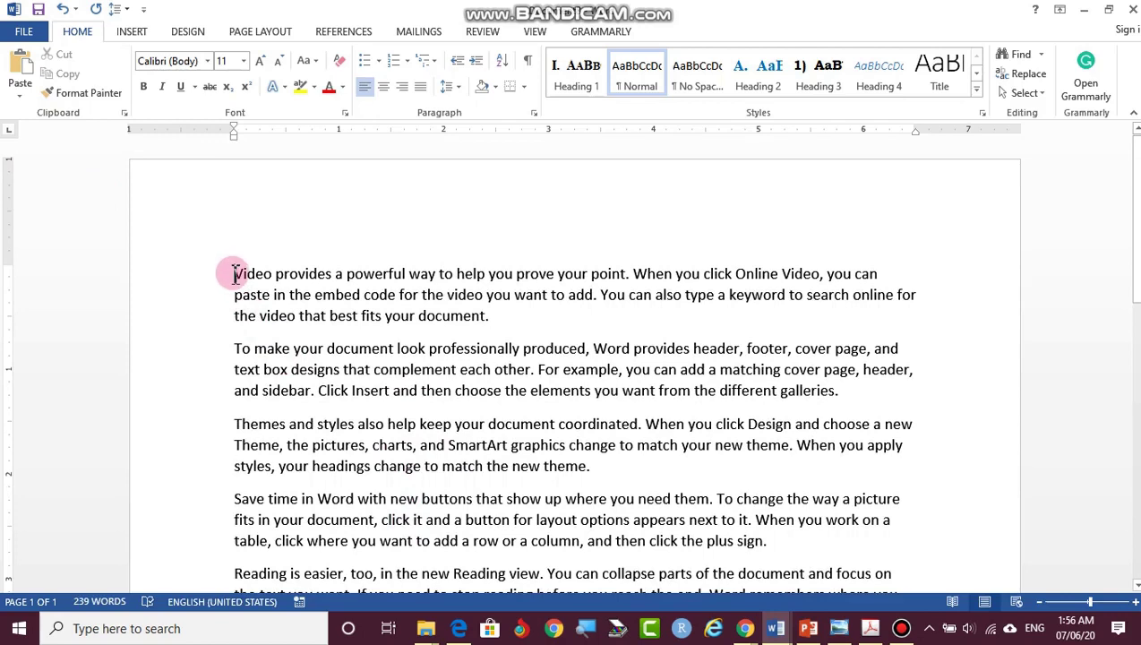
Insert seven lorem ipsum paragraphs with =lorem(7) on a new line above the sample text.
key(Return)
text(=lorem(7))
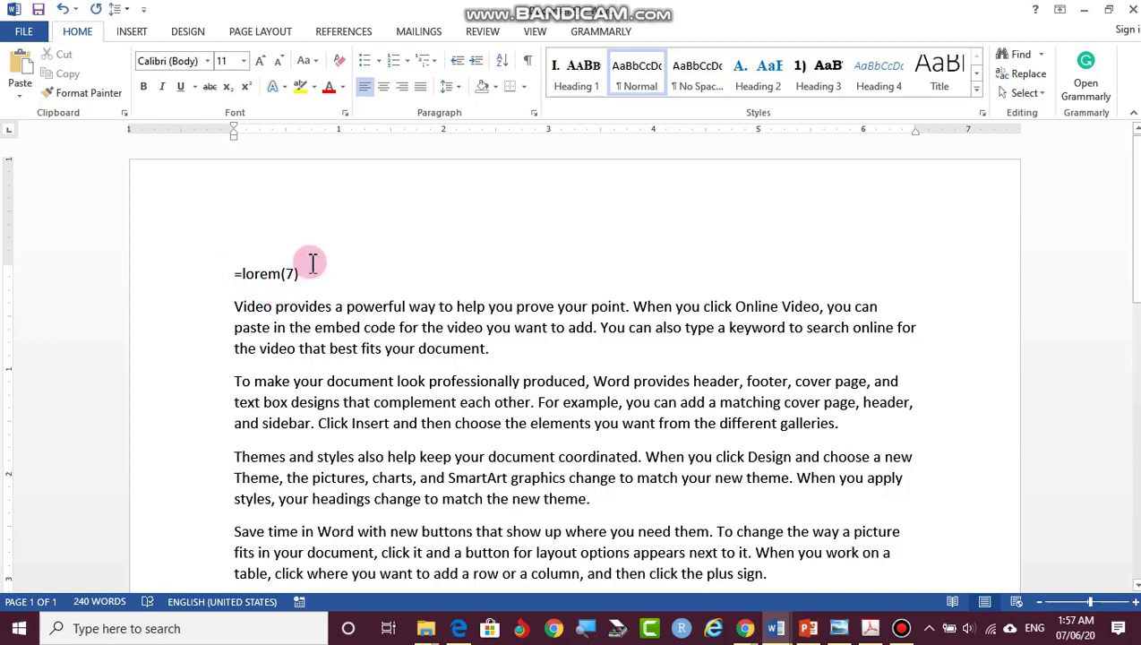
key(Return)
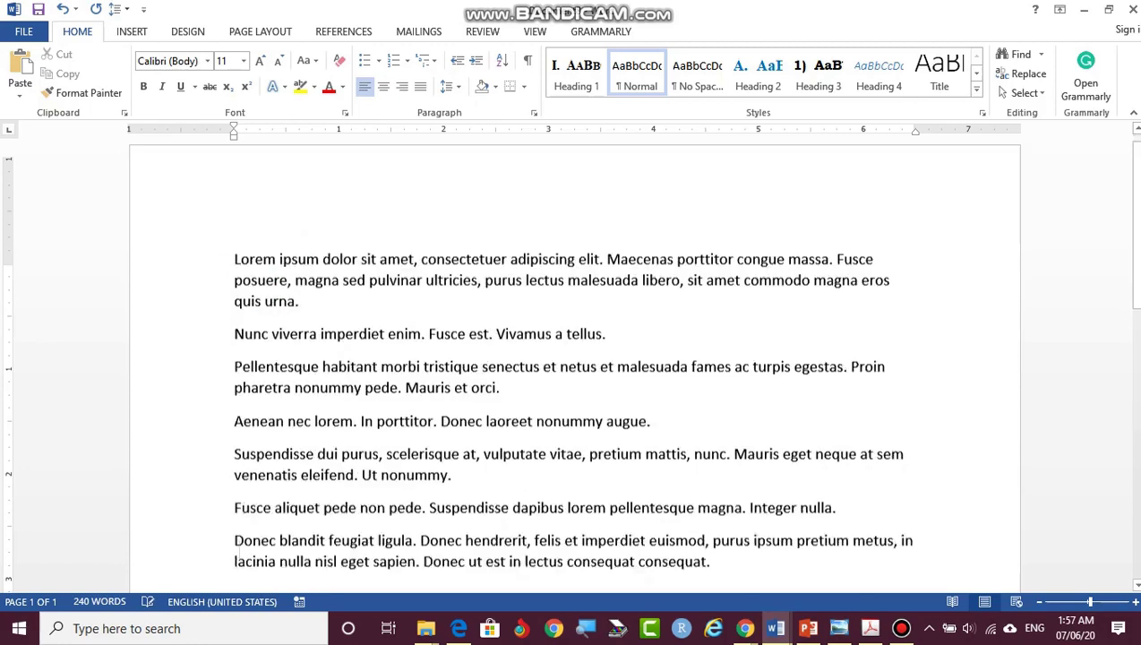
scroll(328, 388, up, 1)
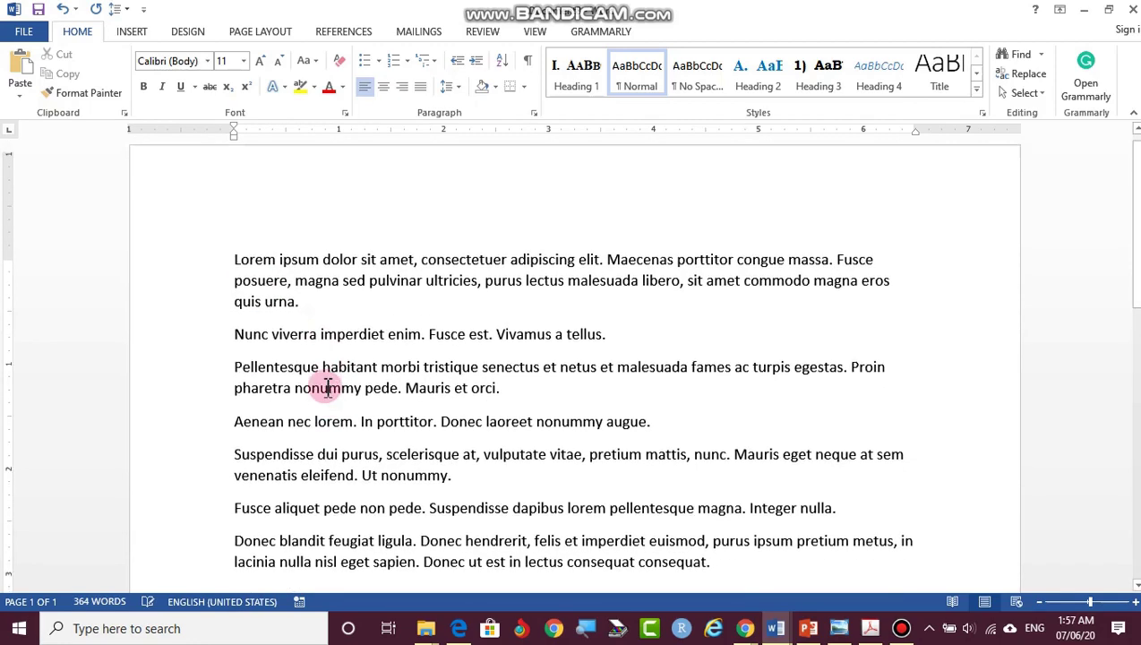
scroll(316, 356, down, 3)
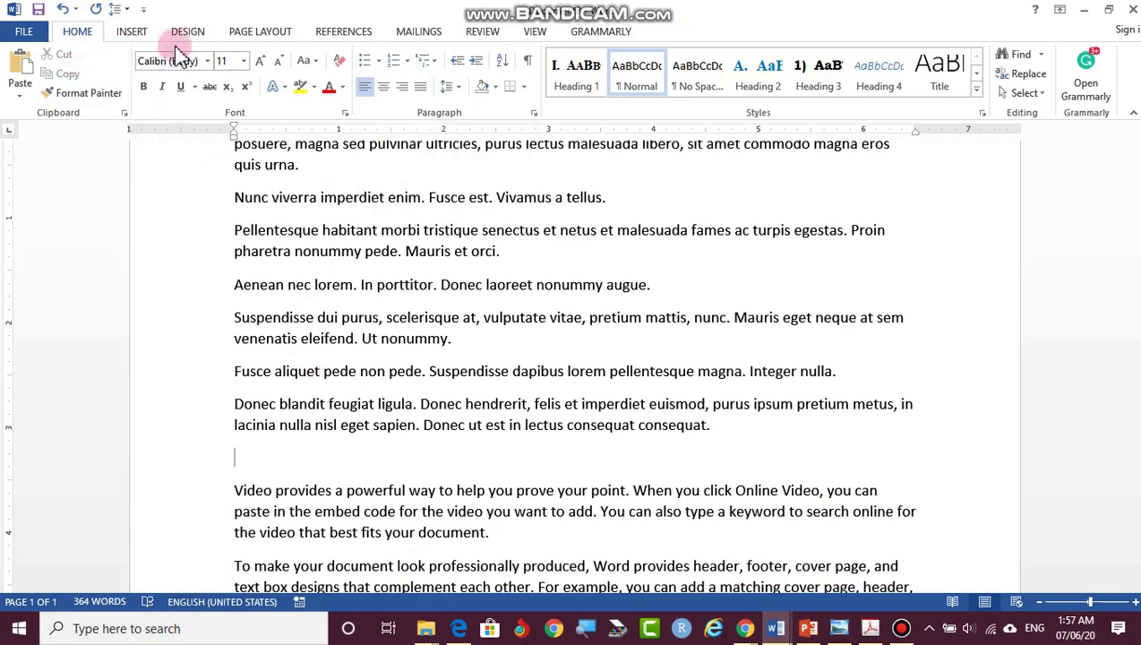
scroll(518, 45, down, 1)
scroll(471, 130, down, 1)
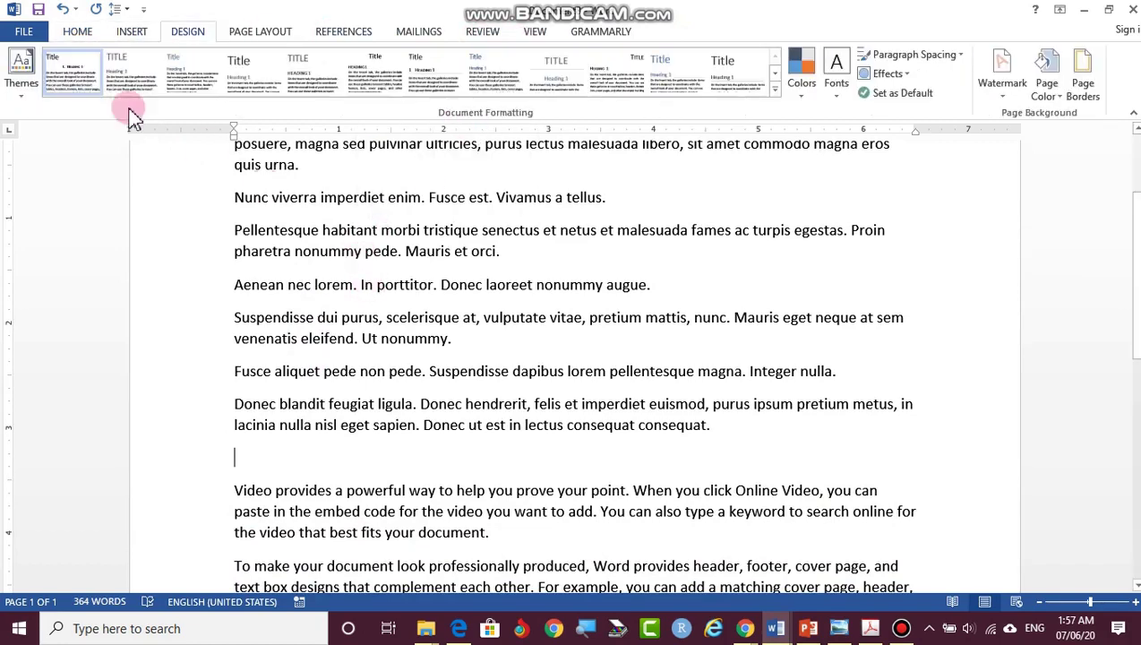
Add a blank paragraph after 'quis urna.' ending the first lorem ipsum paragraph.
click(77, 34)
scroll(362, 258, up, 2)
scroll(369, 248, up, 1)
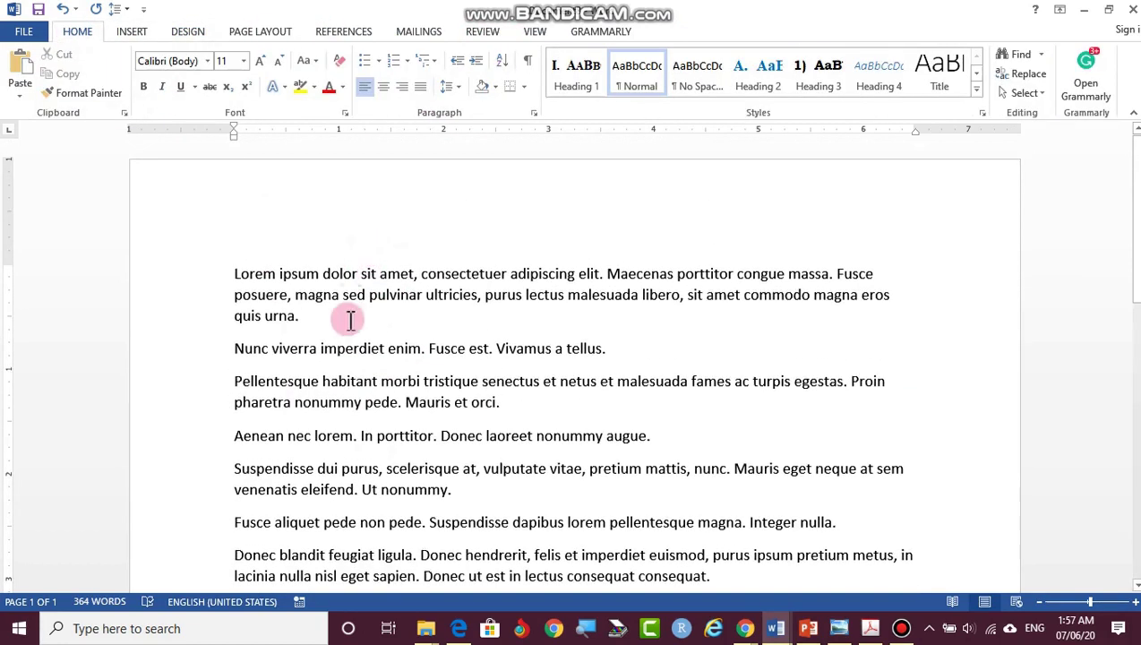
scroll(280, 334, down, 1)
scroll(287, 377, down, 2)
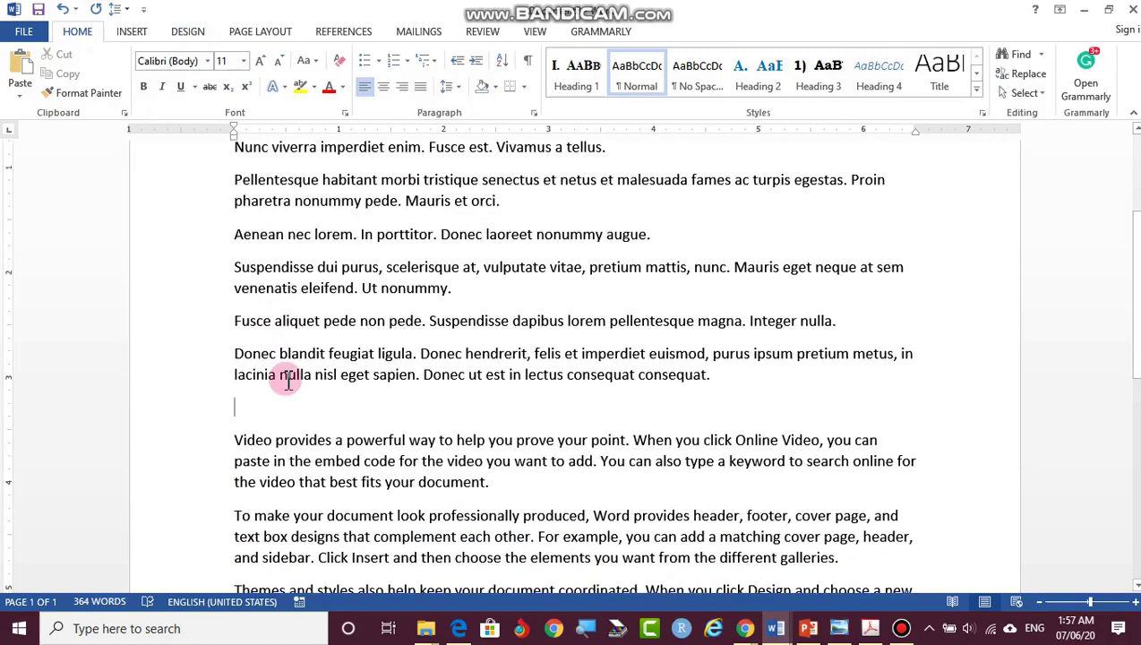
scroll(292, 365, up, 3)
click(322, 327)
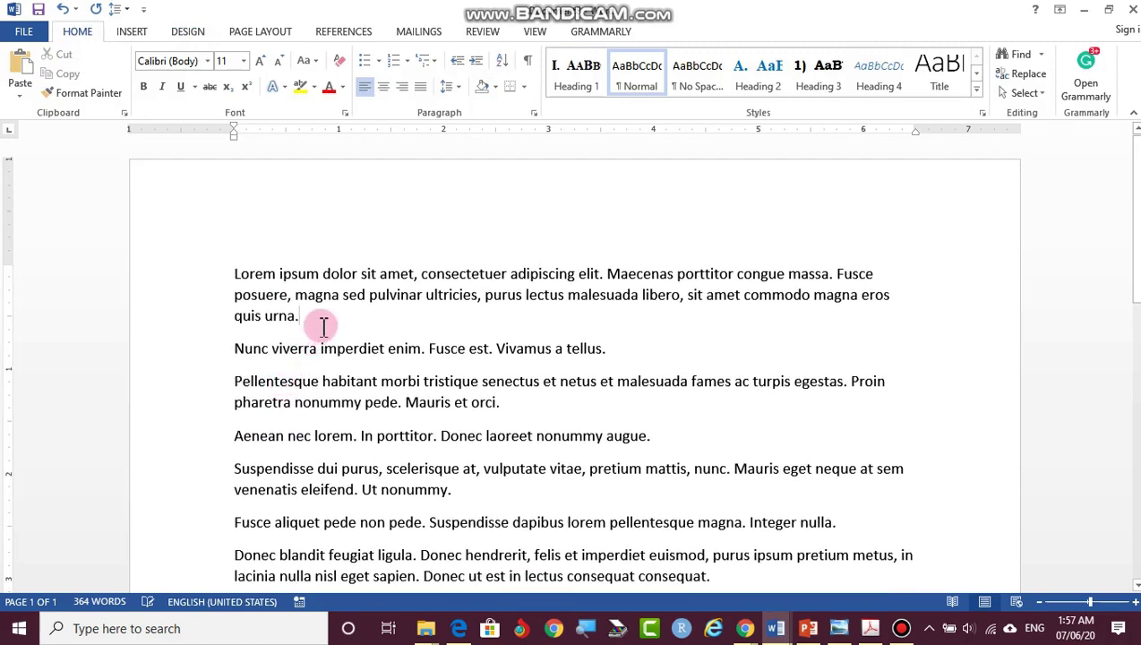
key(Return)
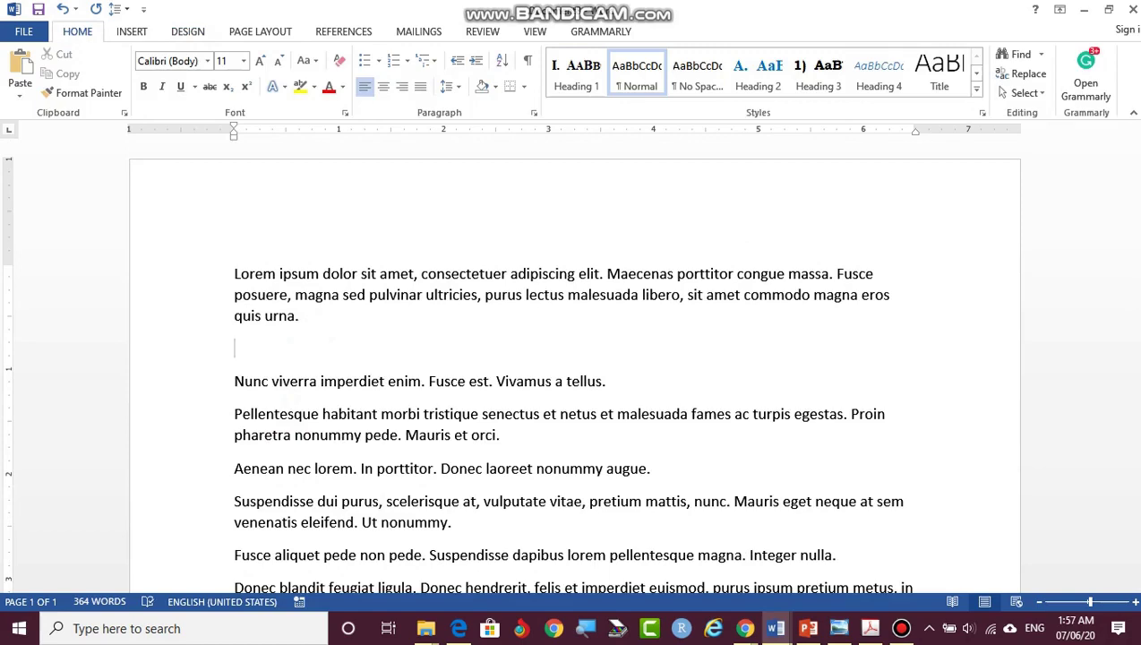
mouse_move(748, 632)
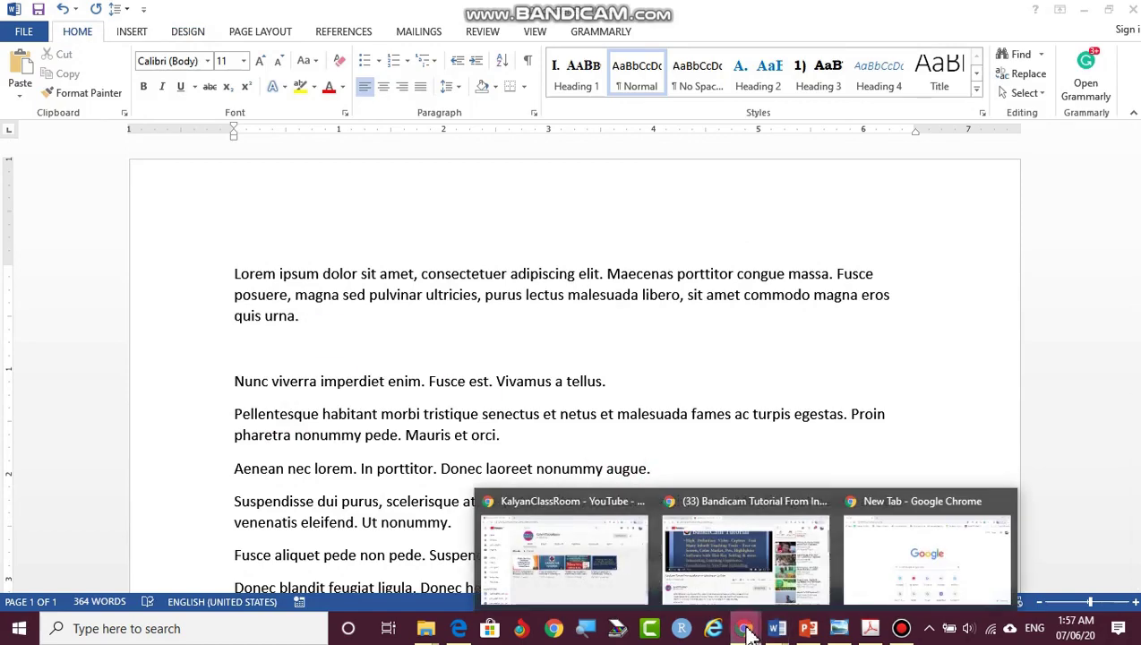
click(594, 561)
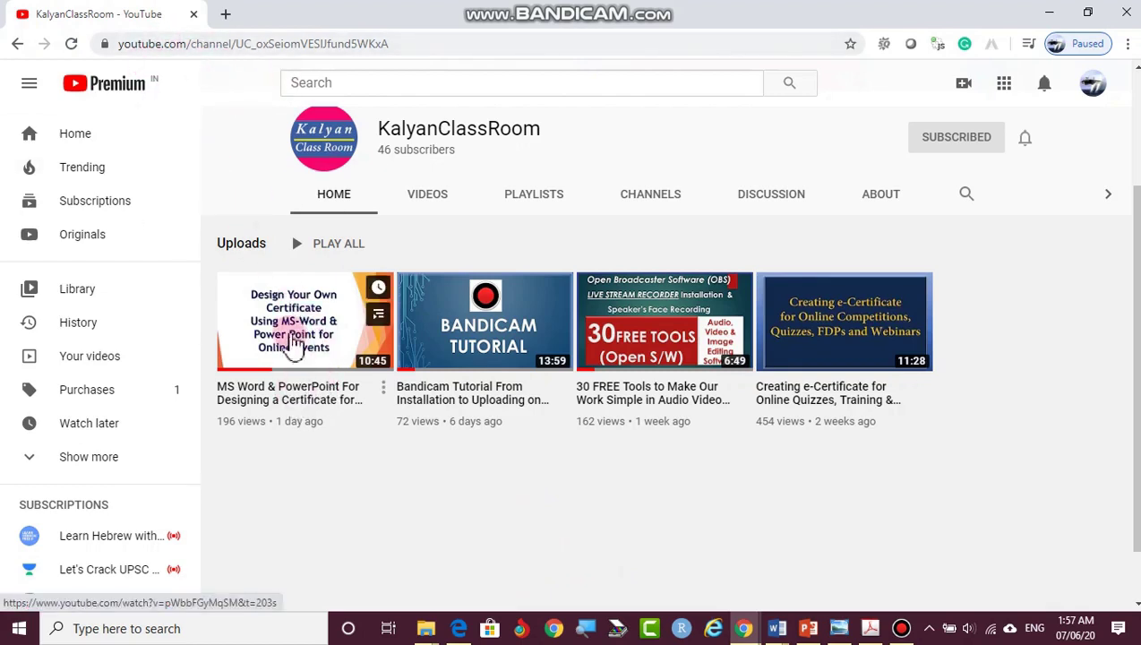
click(289, 330)
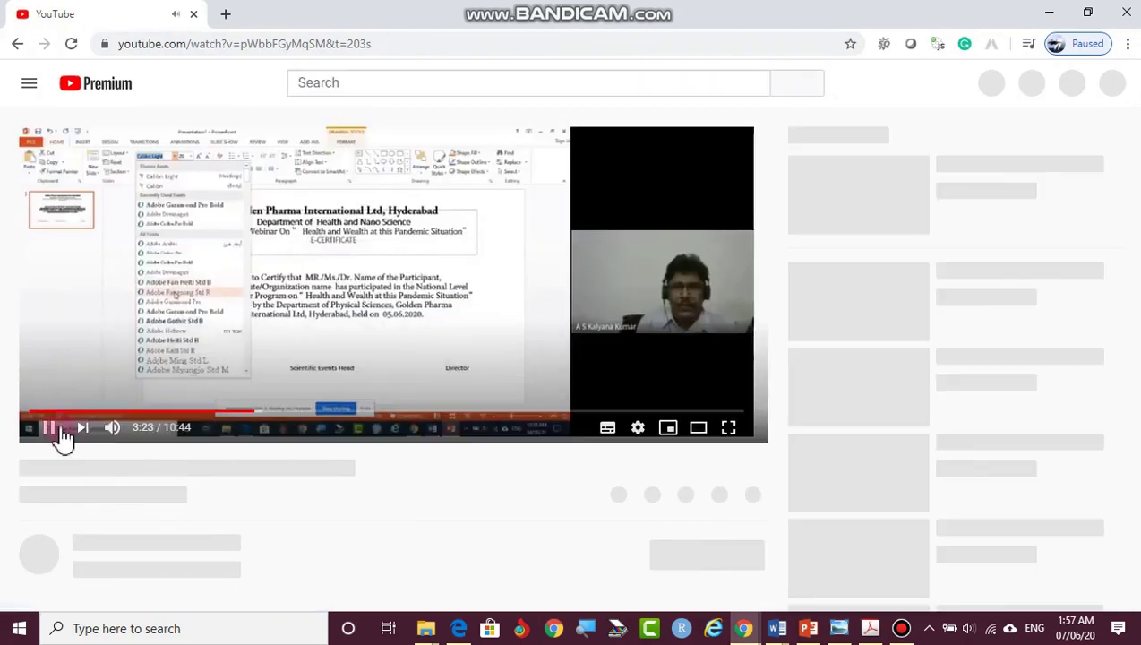
click(51, 425)
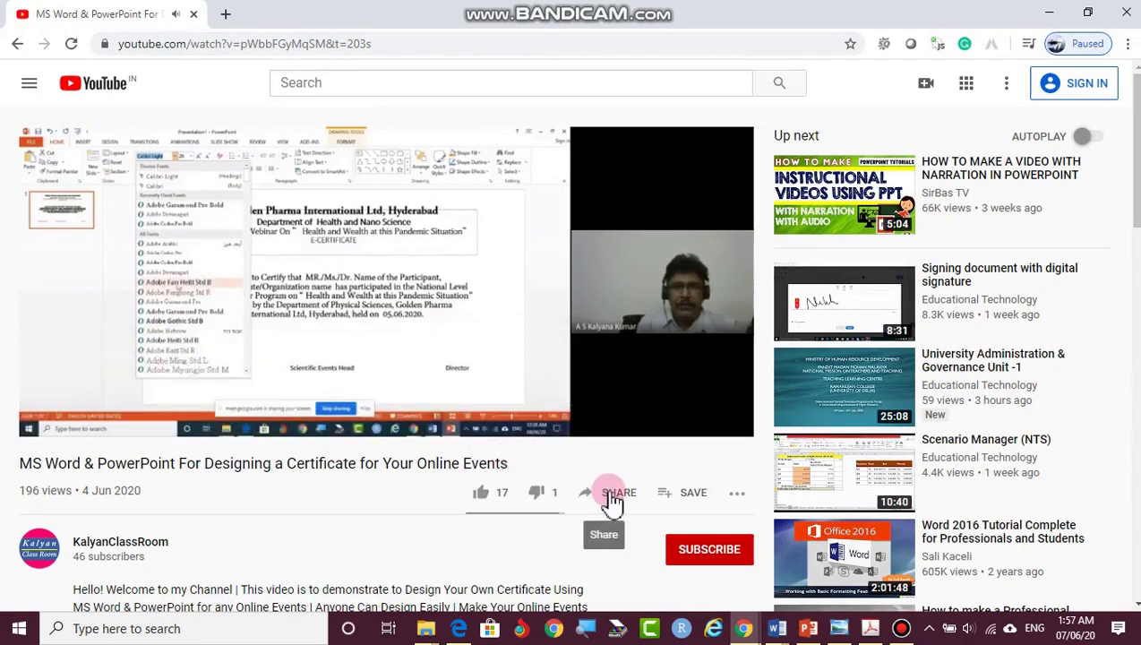
click(609, 495)
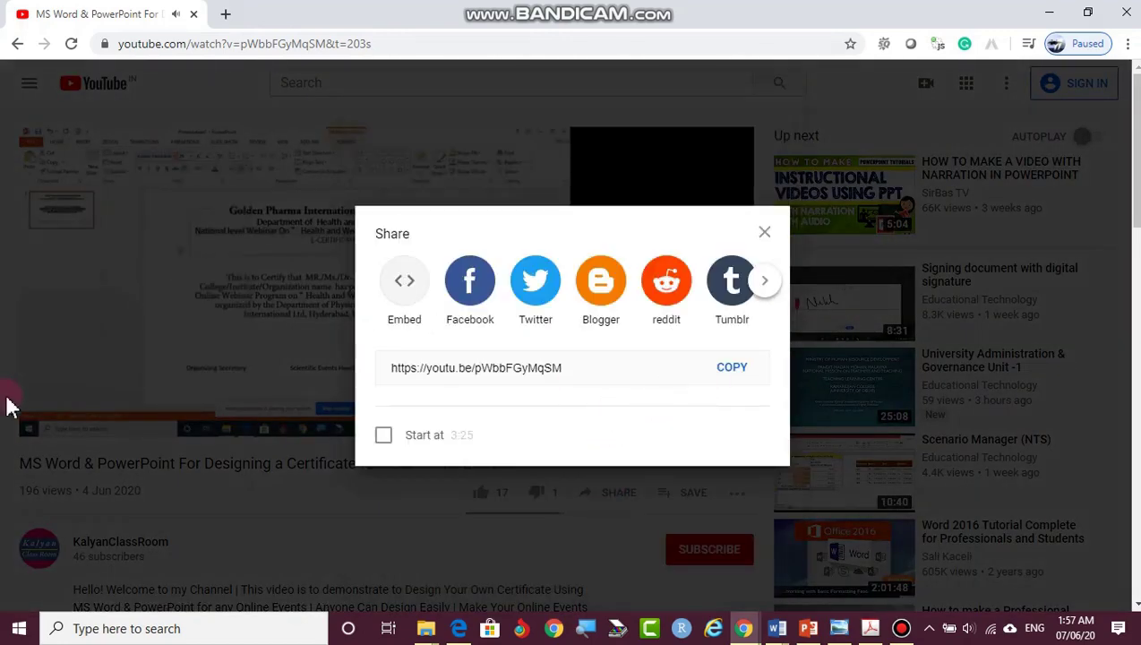
click(740, 373)
click(763, 235)
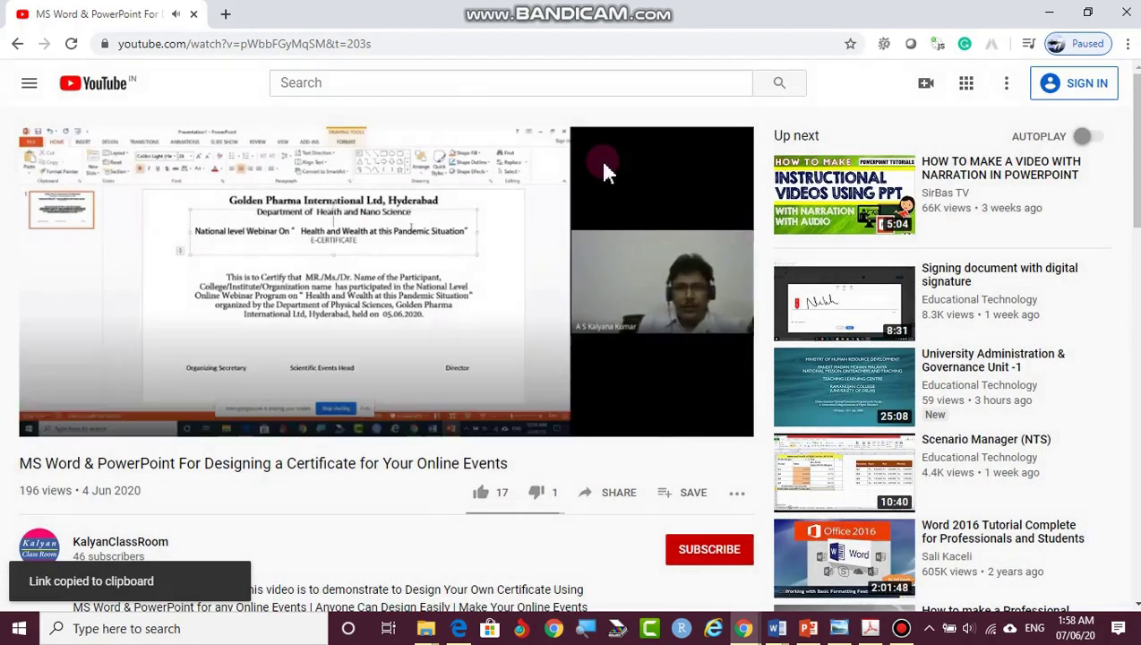
click(143, 365)
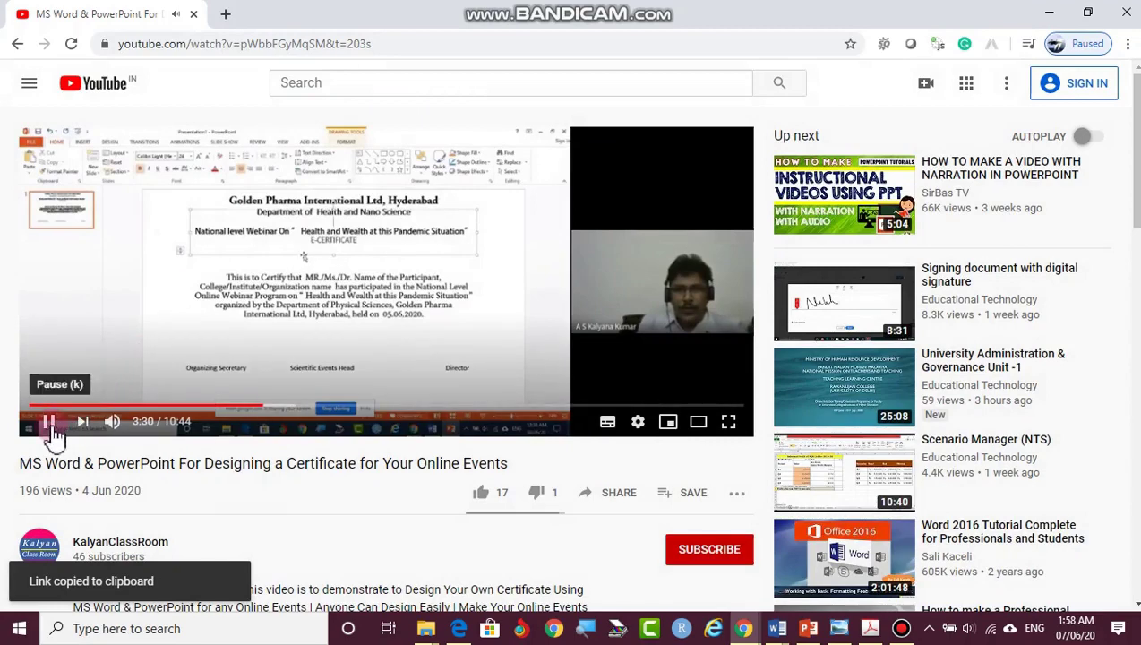
Insert the copied certificate video as an Online Video on the empty line.
mouse_move(776, 628)
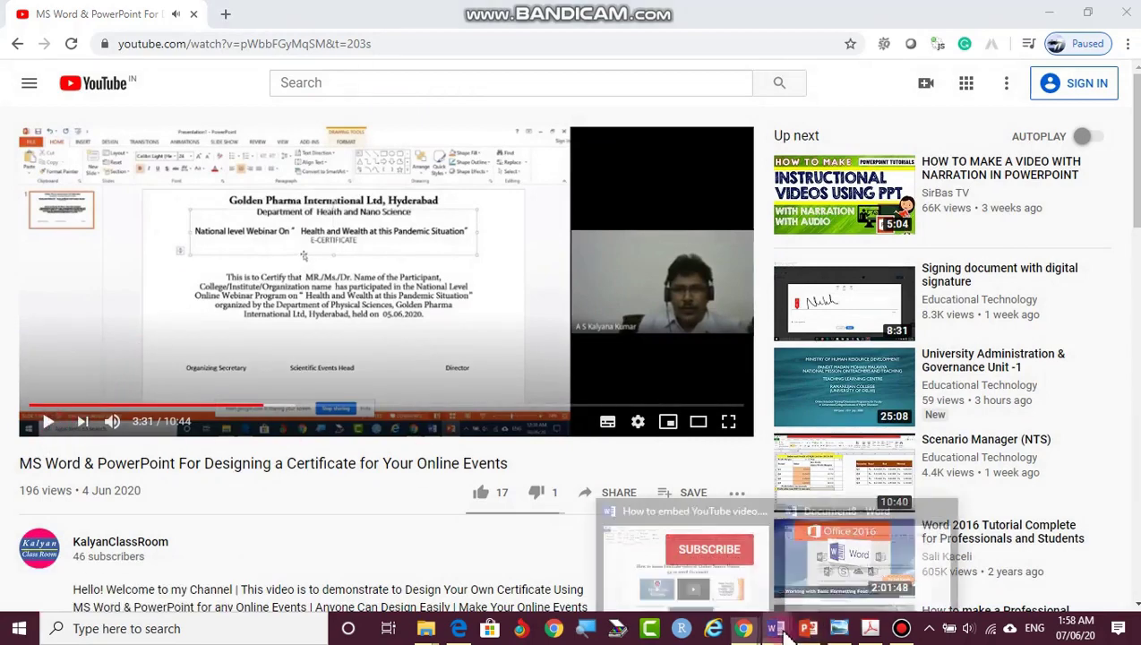
click(807, 560)
click(219, 346)
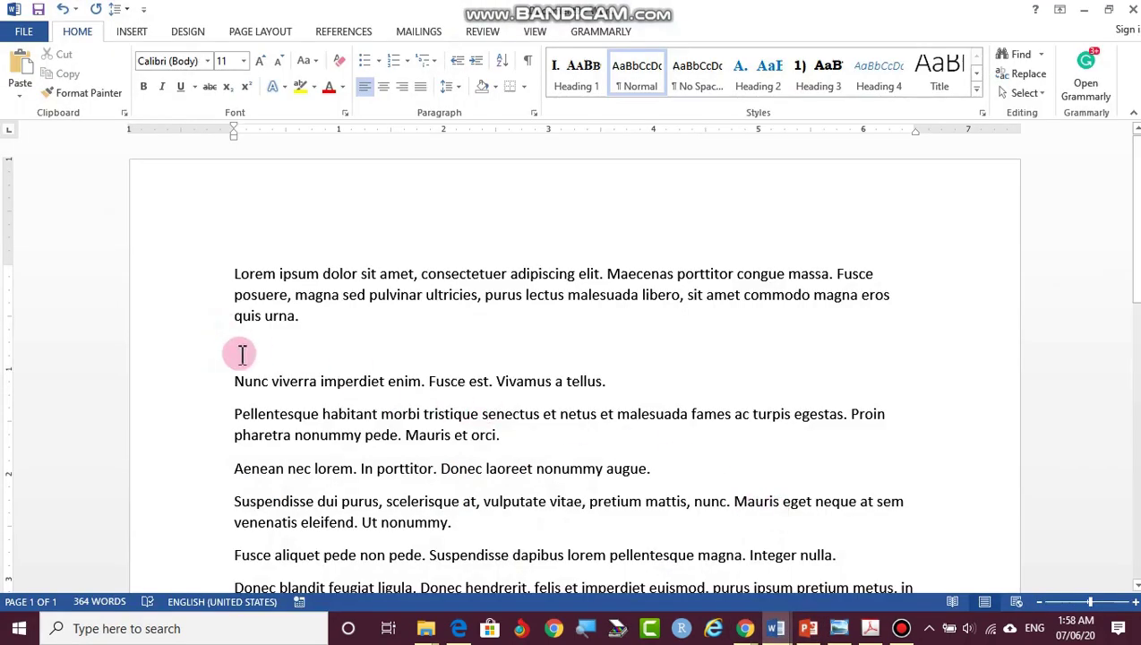
click(130, 33)
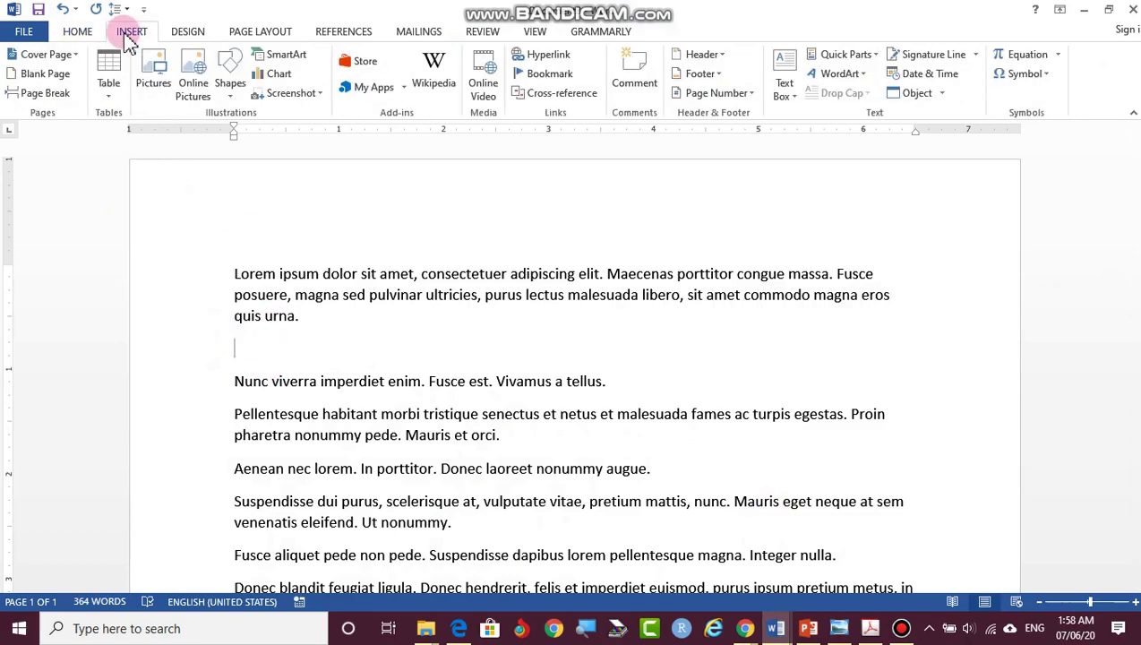
click(482, 99)
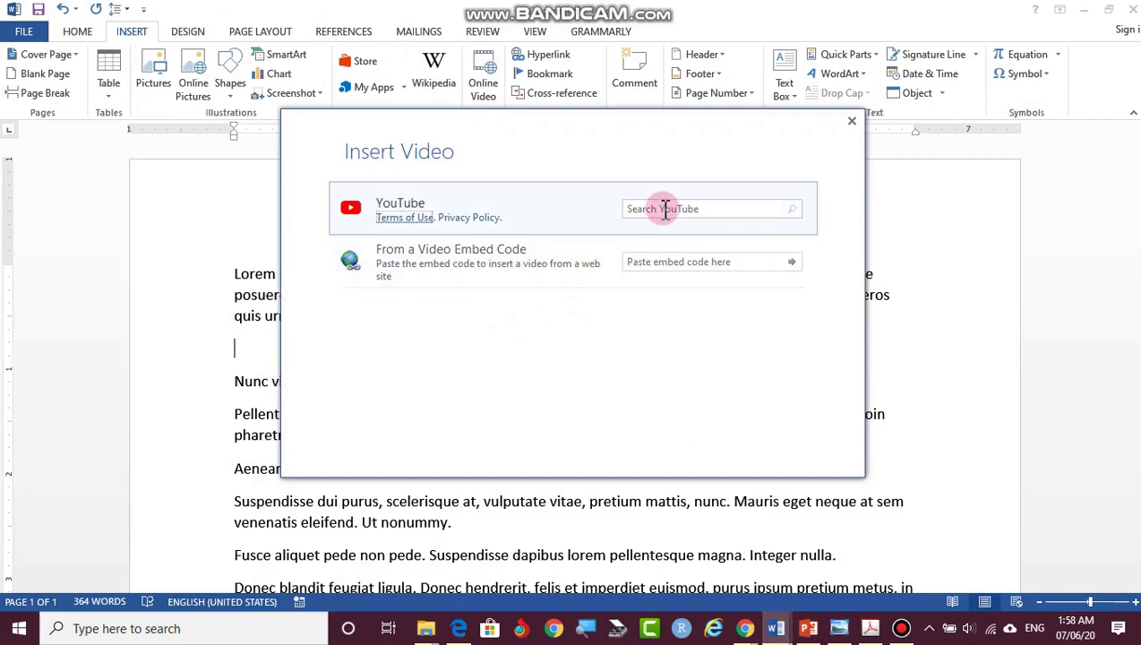
click(794, 211)
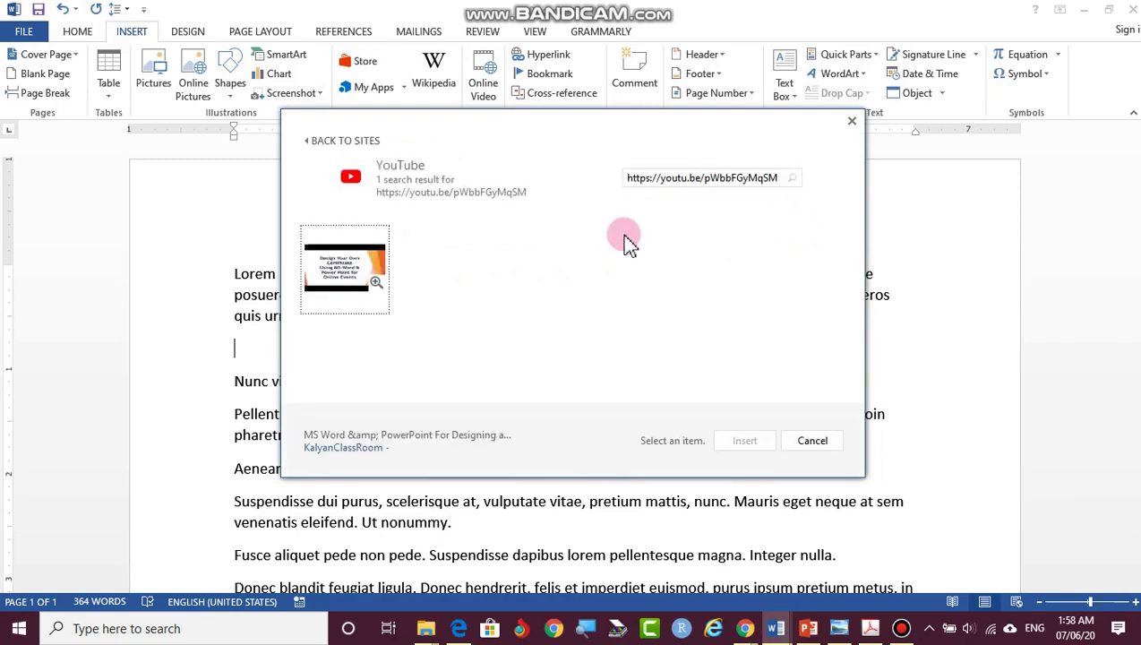
click(349, 278)
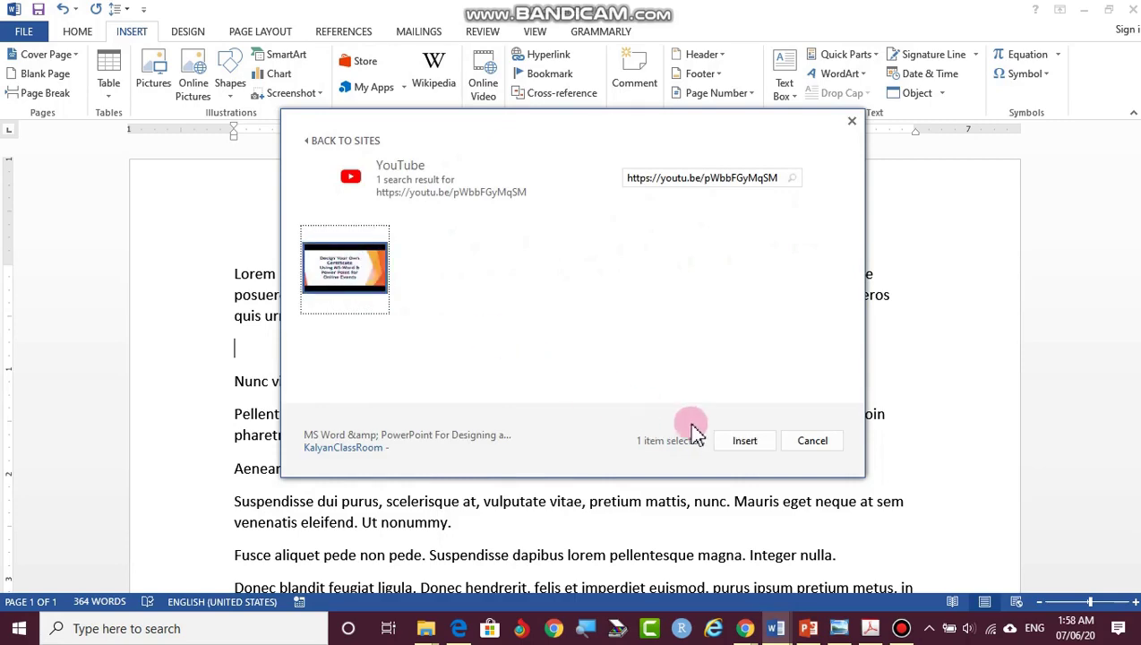
click(745, 441)
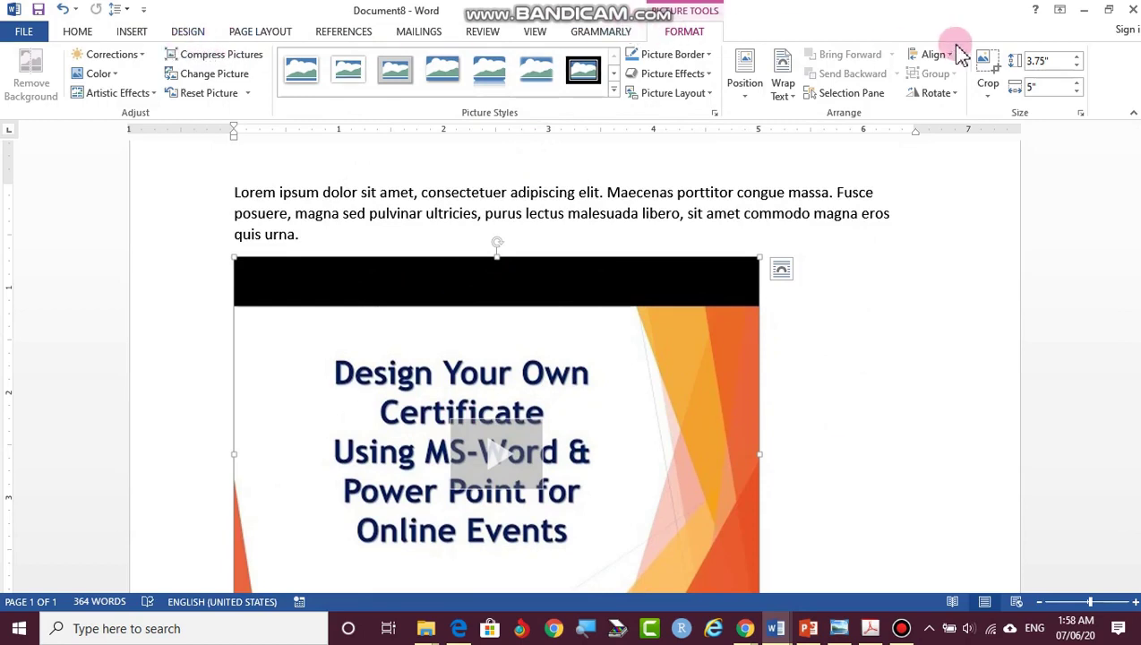
Crop the black bars off the video thumbnail and resize it to 1.91" by 3.38".
click(988, 67)
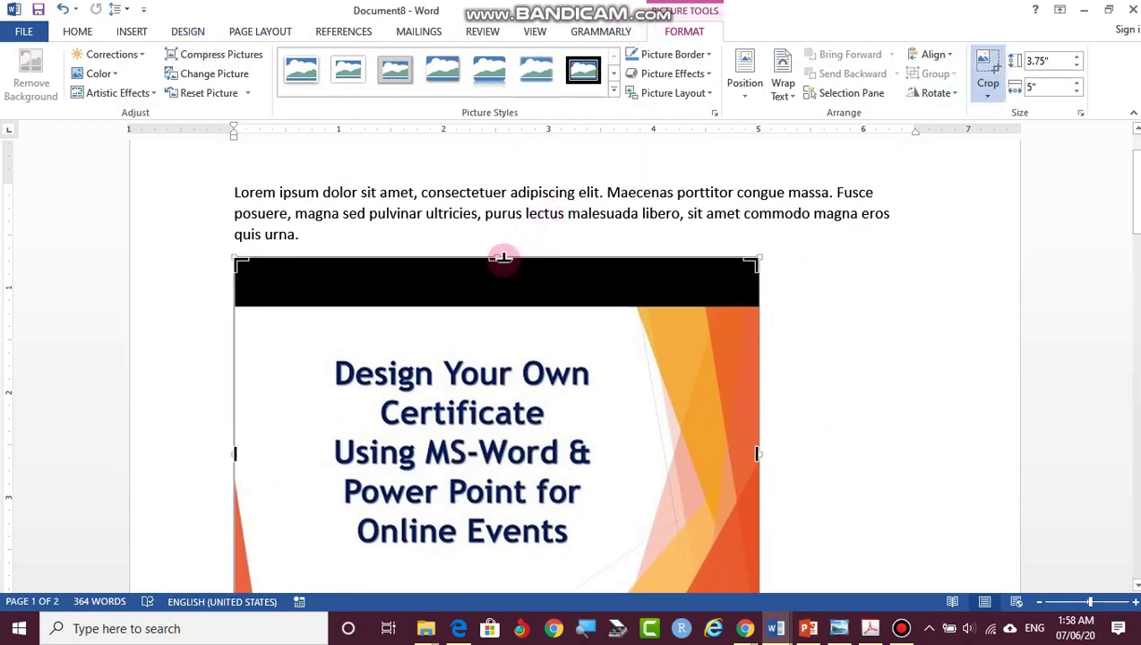
drag(503, 258, 502, 297)
scroll(489, 375, down, 4)
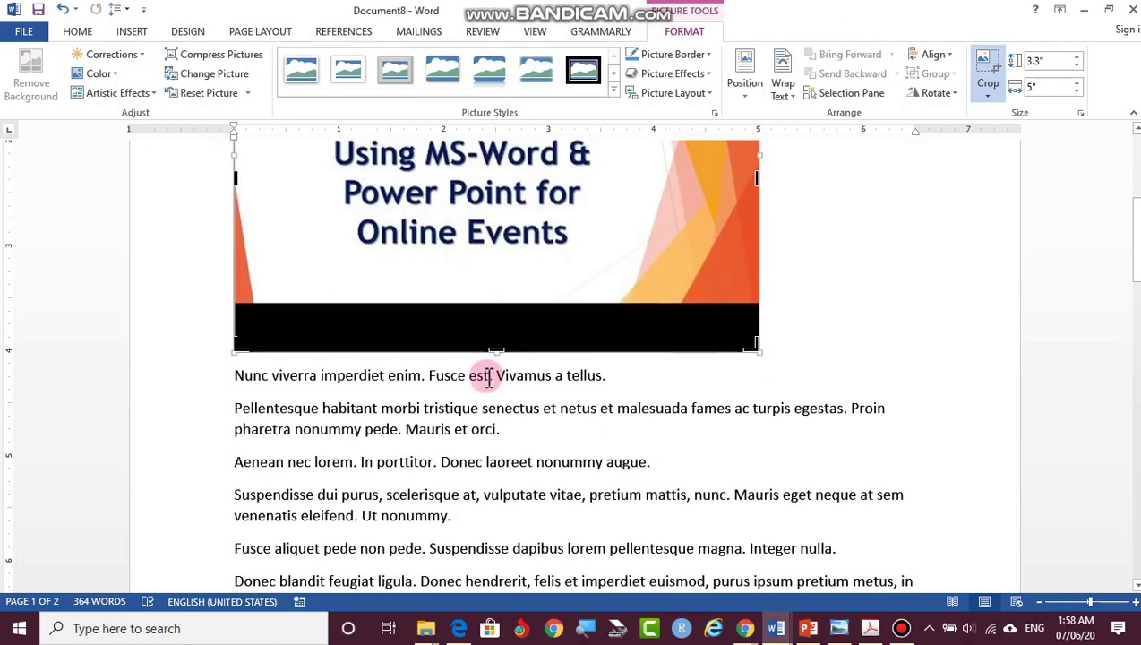
drag(497, 347, 513, 301)
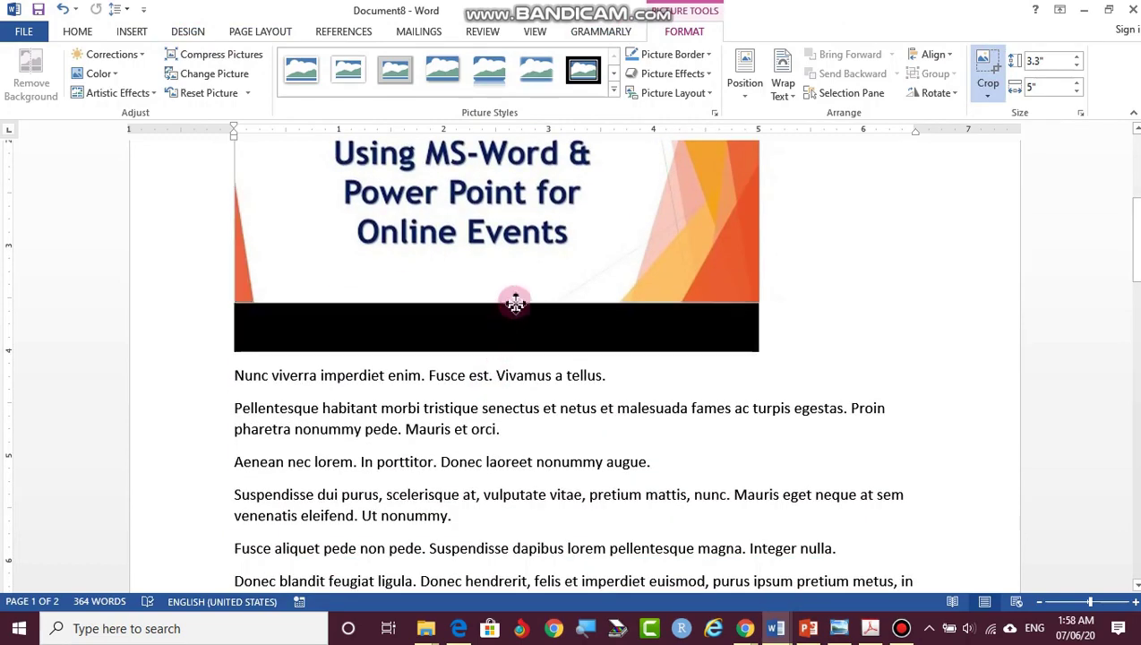
key(Escape)
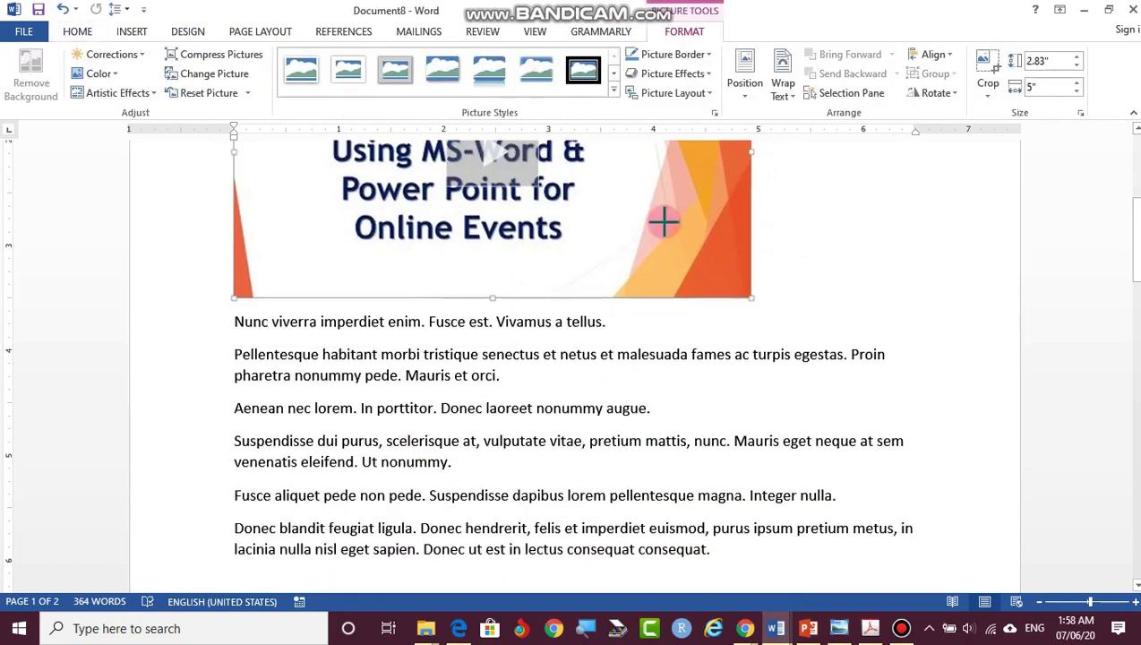
drag(760, 303, 591, 208)
scroll(645, 244, up, 3)
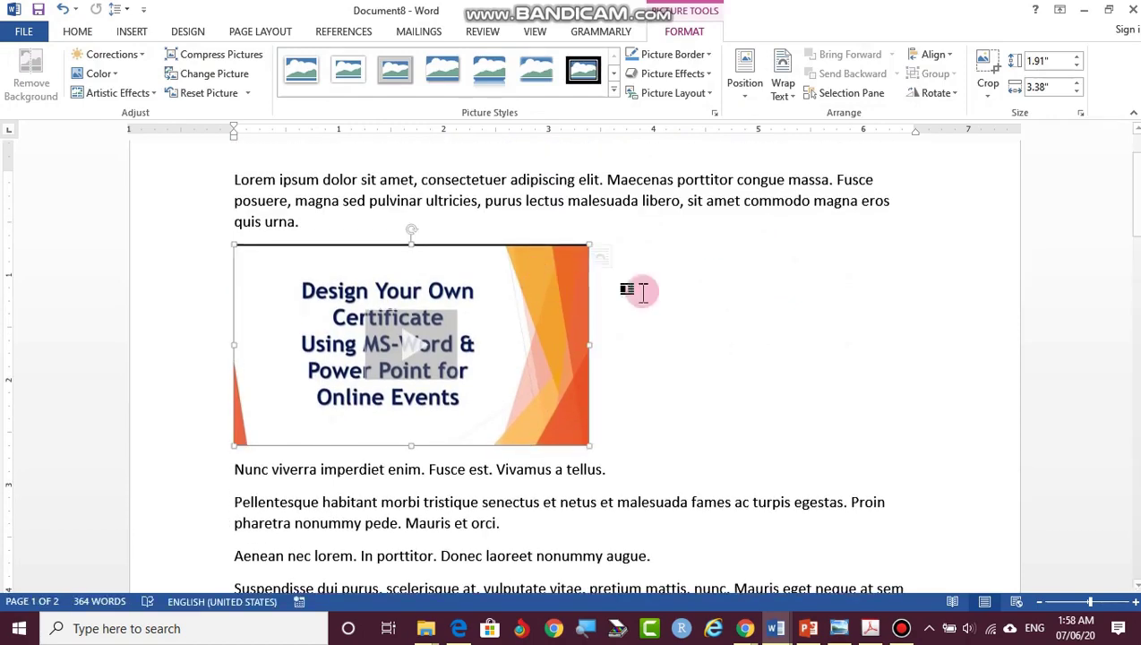
Set the video to Square wrapping, move it right of the opening paragraphs, and play it.
right_click(557, 303)
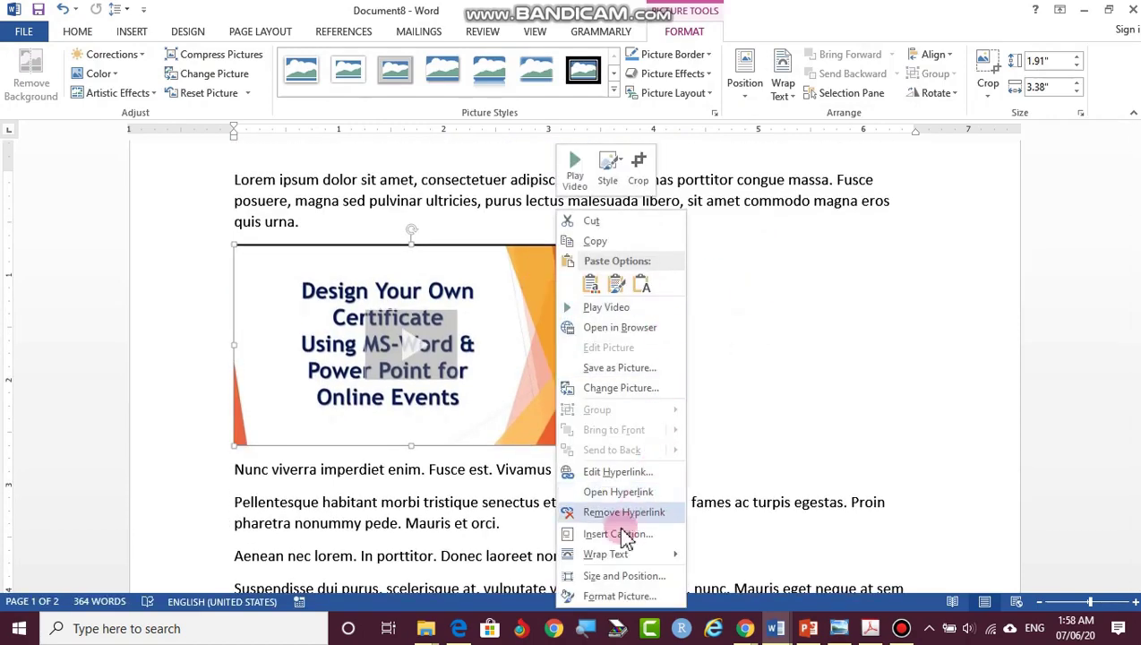
mouse_move(618, 560)
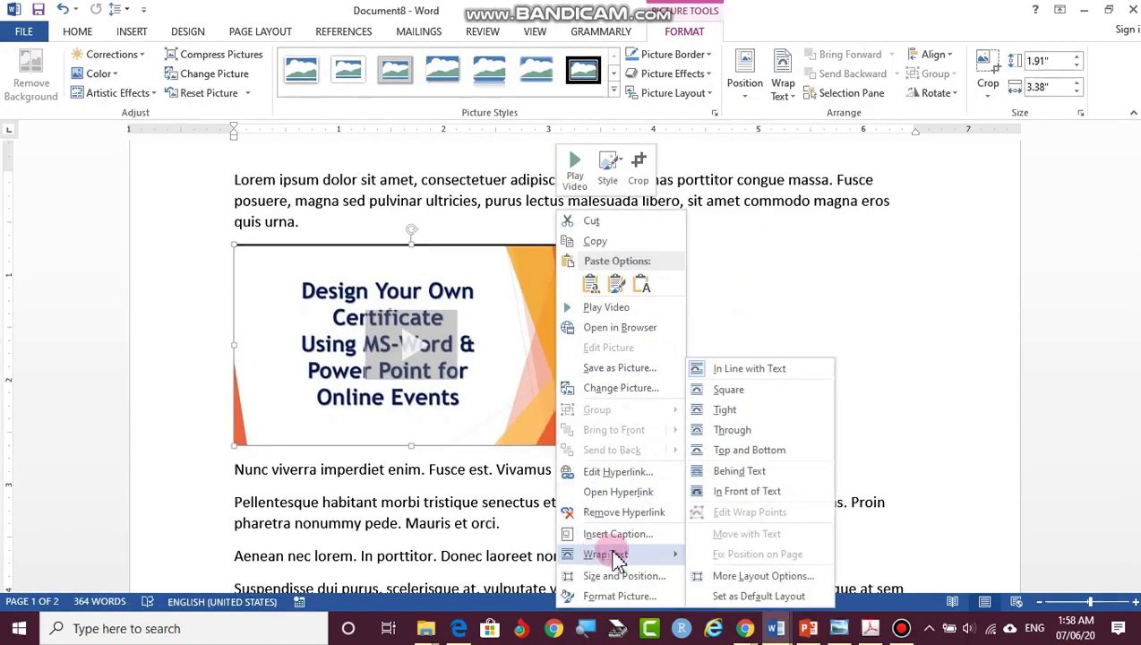
click(733, 400)
mouse_move(497, 349)
mouse_down()
mouse_move(837, 298)
mouse_move(890, 276)
mouse_up()
click(782, 397)
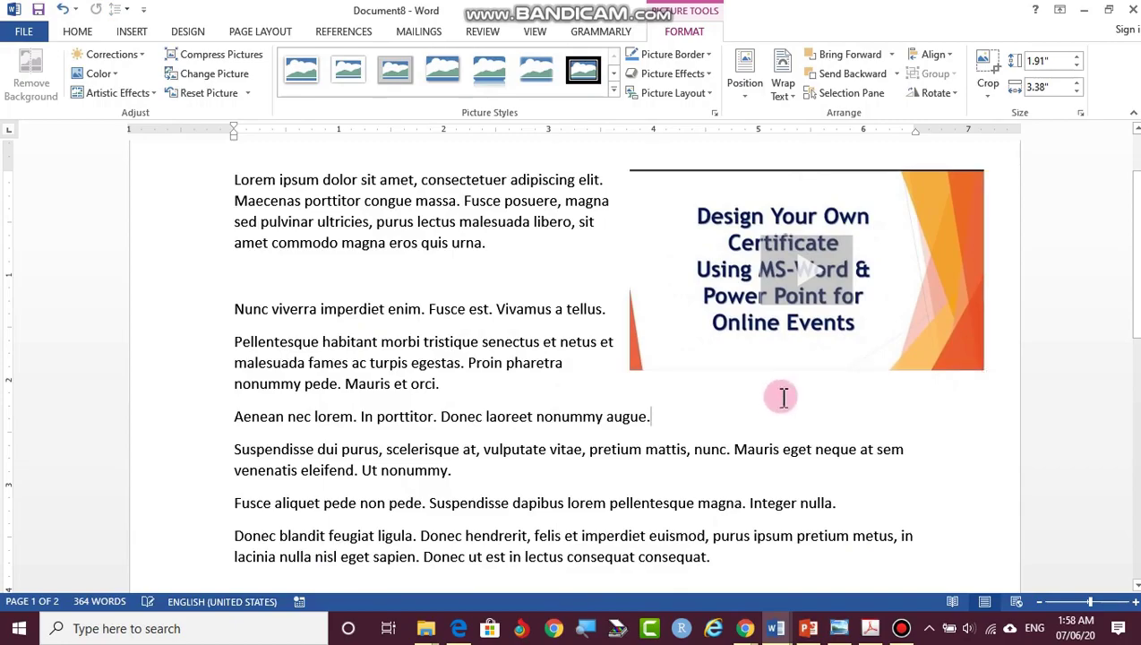
click(801, 265)
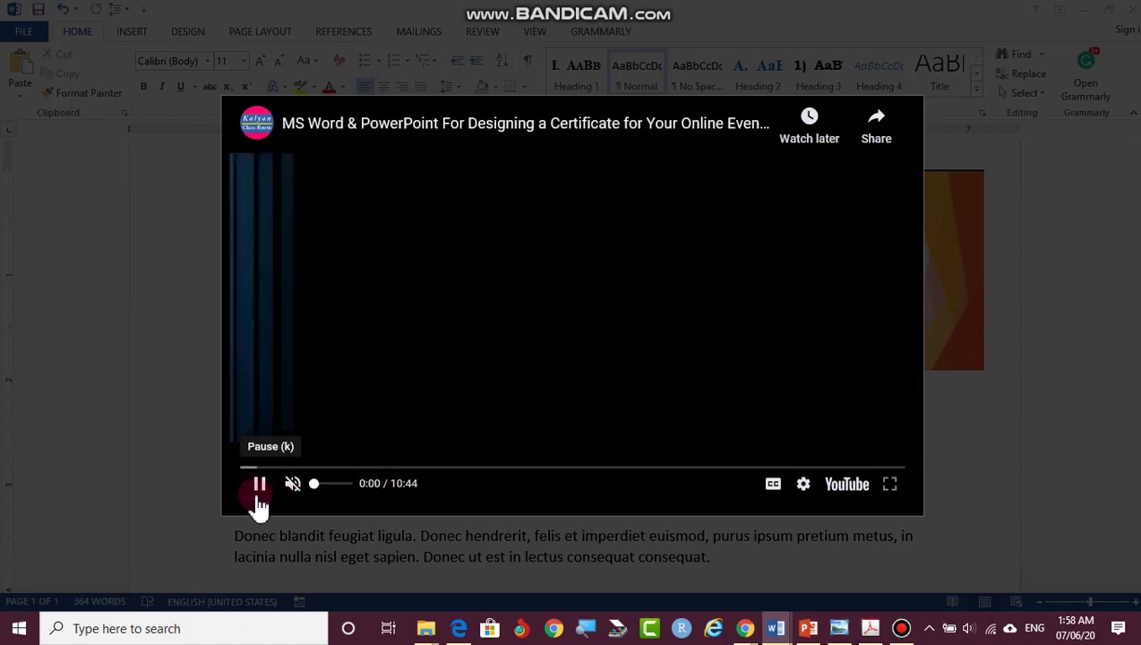
Close the certificate video player and insert a blank line after the 'augue.' paragraph.
click(500, 545)
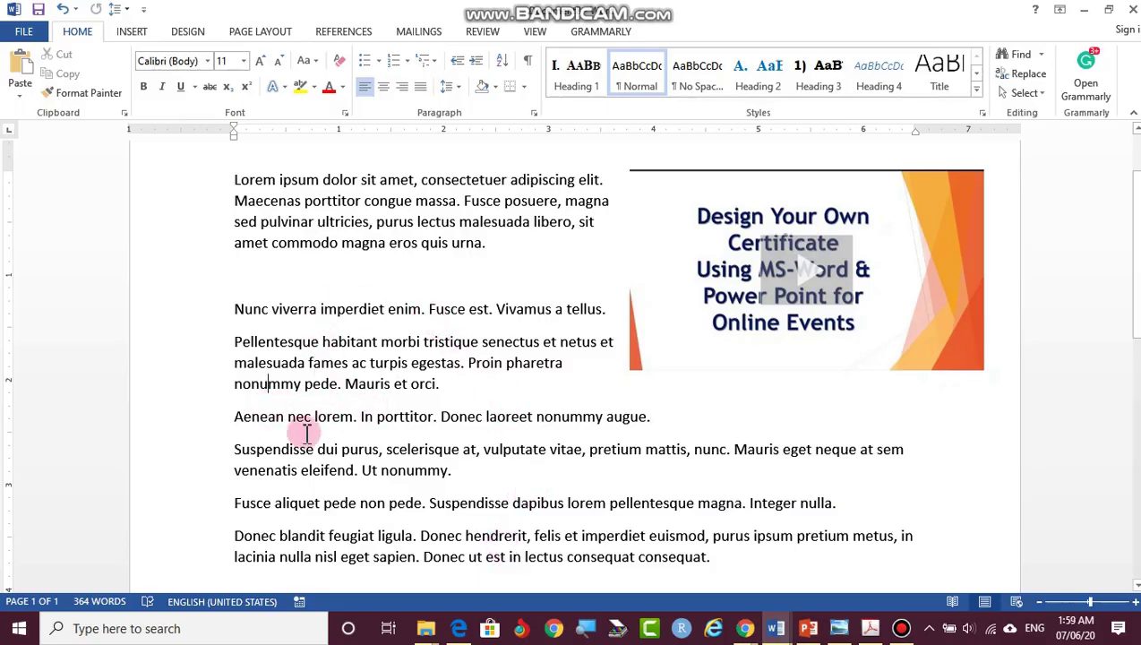
click(243, 433)
click(675, 414)
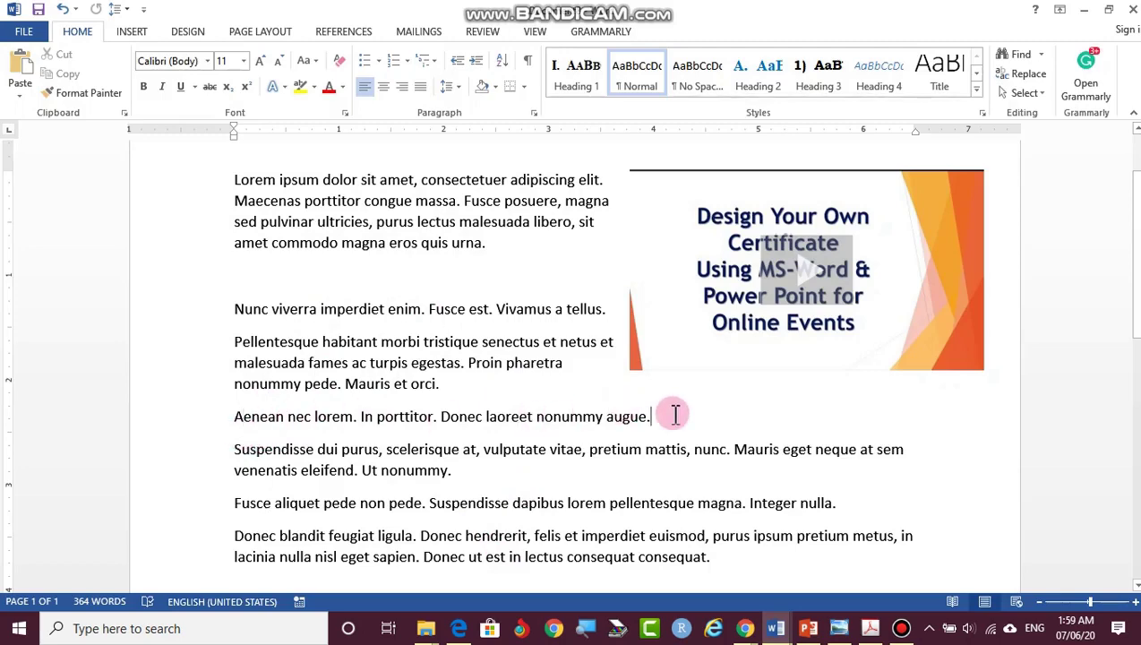
key(Return)
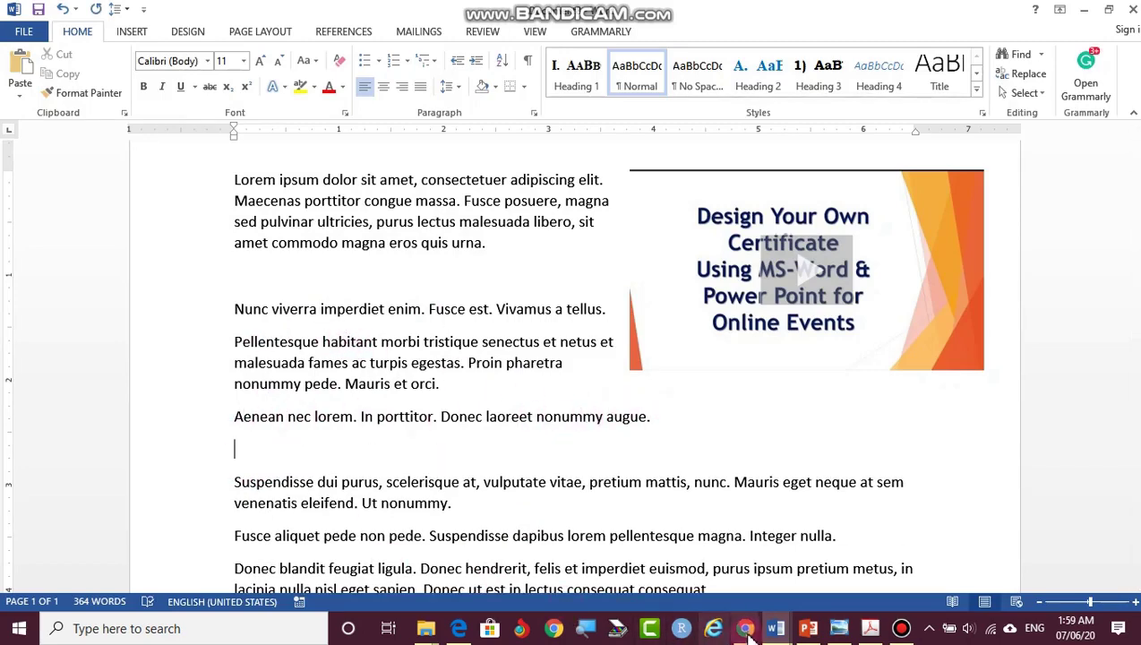
Open the Bandicam Tutorial from the channel's uploads, pause it, and bring up its Share options.
mouse_move(744, 628)
click(605, 542)
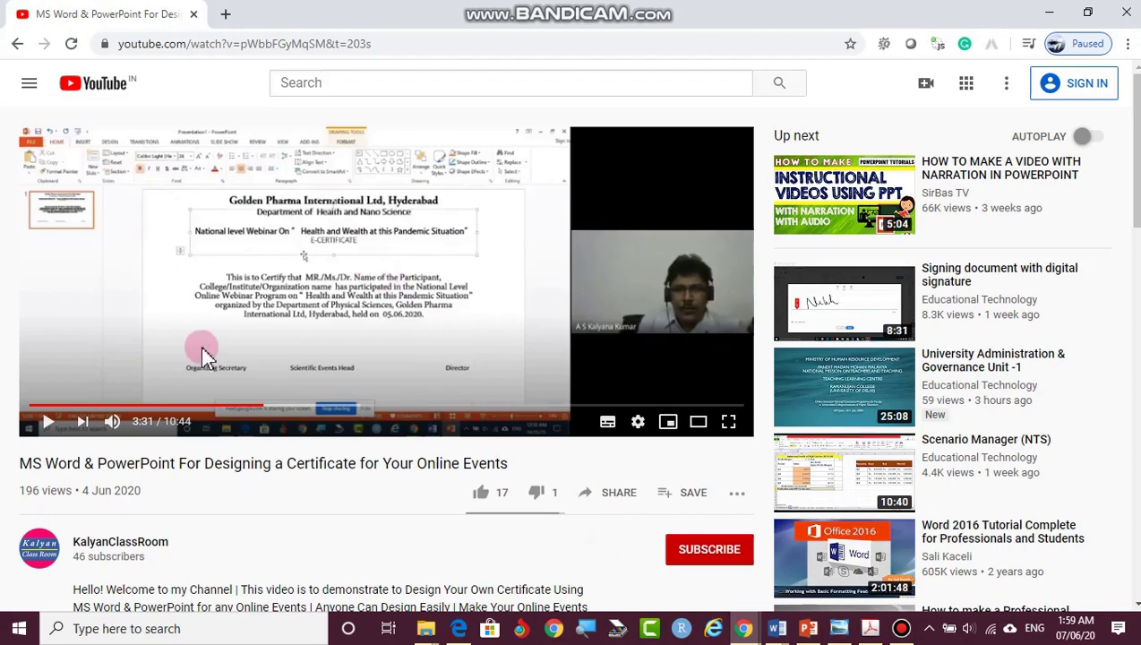
click(114, 542)
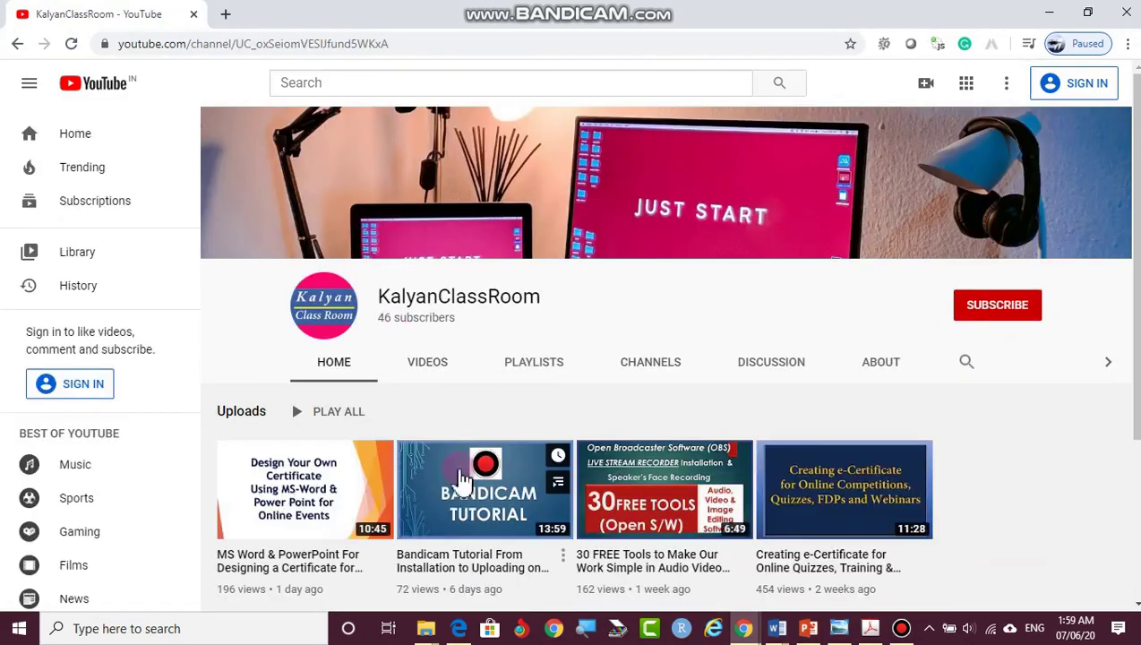
click(455, 491)
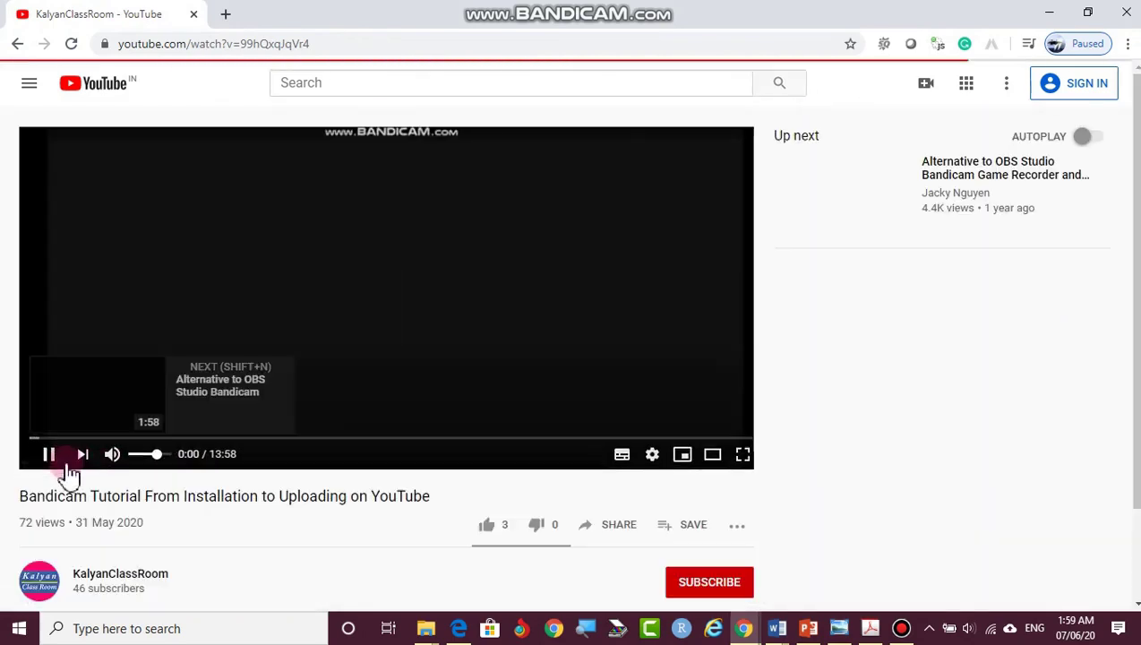
click(49, 455)
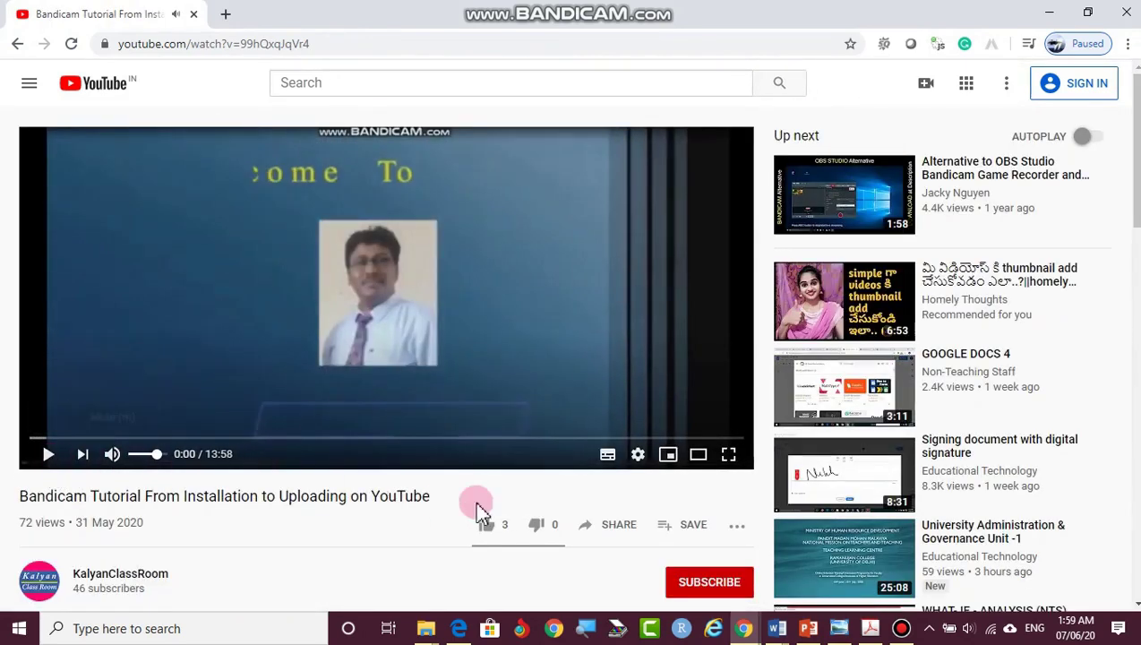
click(621, 532)
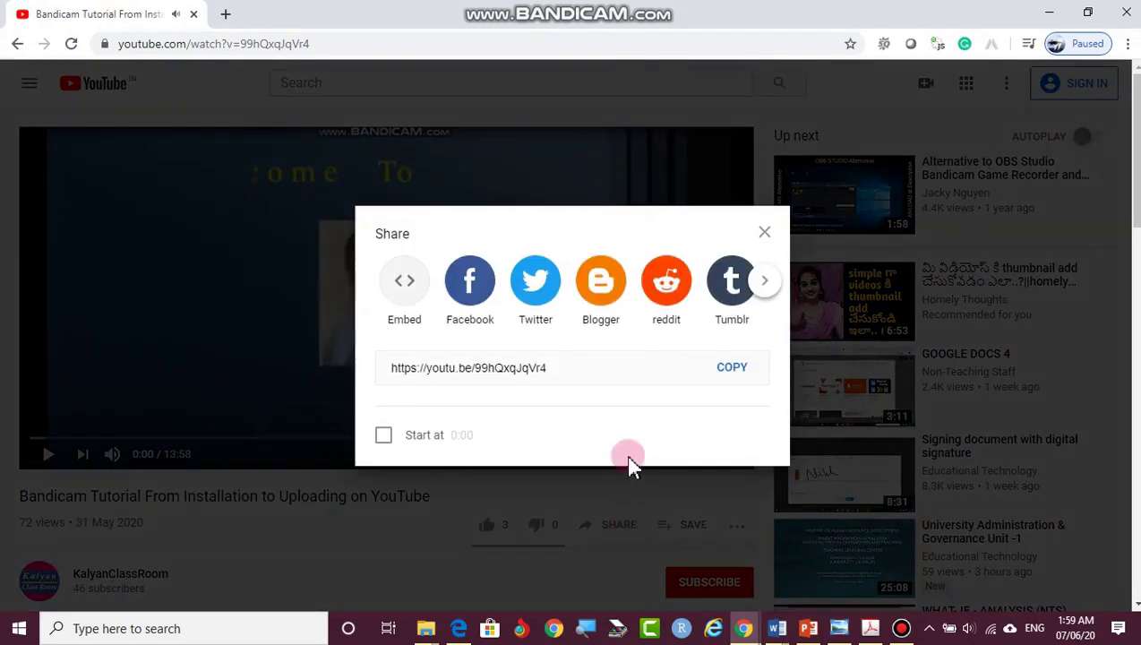
click(743, 376)
Copy the Bandicam Tutorial's embed code with Start at set to 6:00.
click(413, 296)
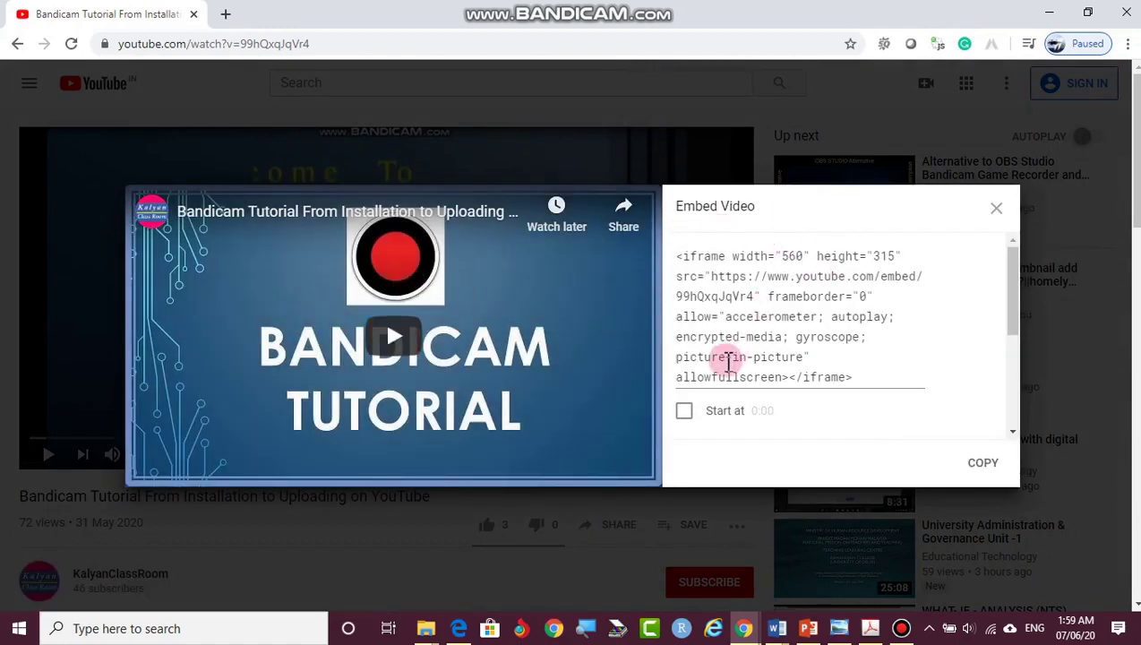
click(685, 412)
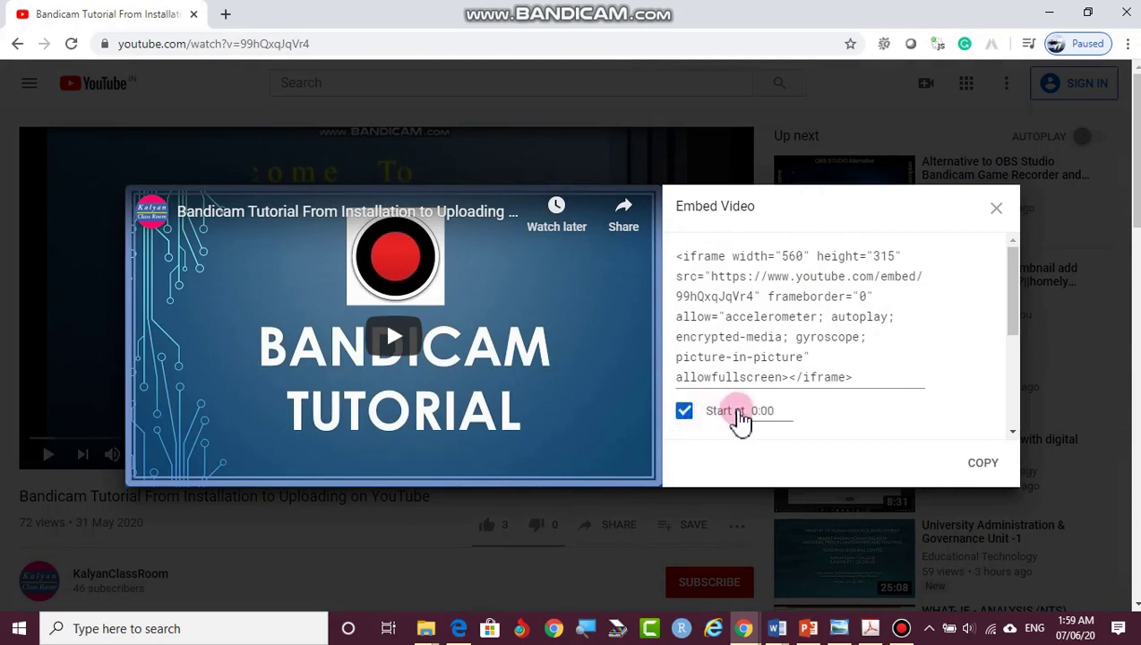
click(755, 410)
text(6)
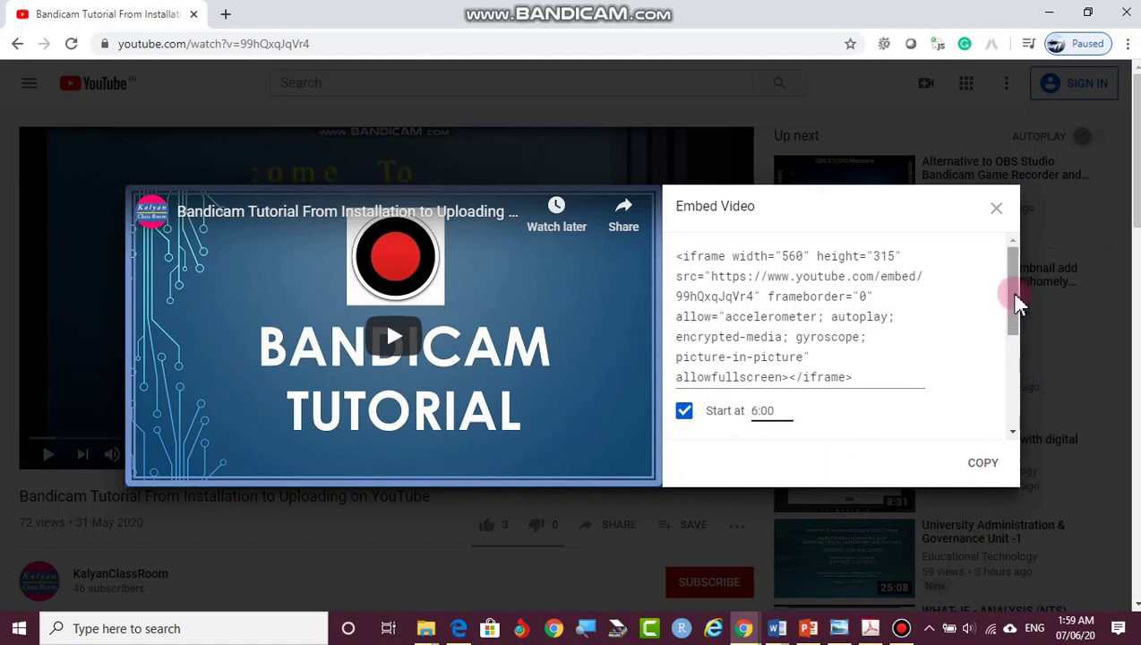
drag(1018, 304, 1010, 363)
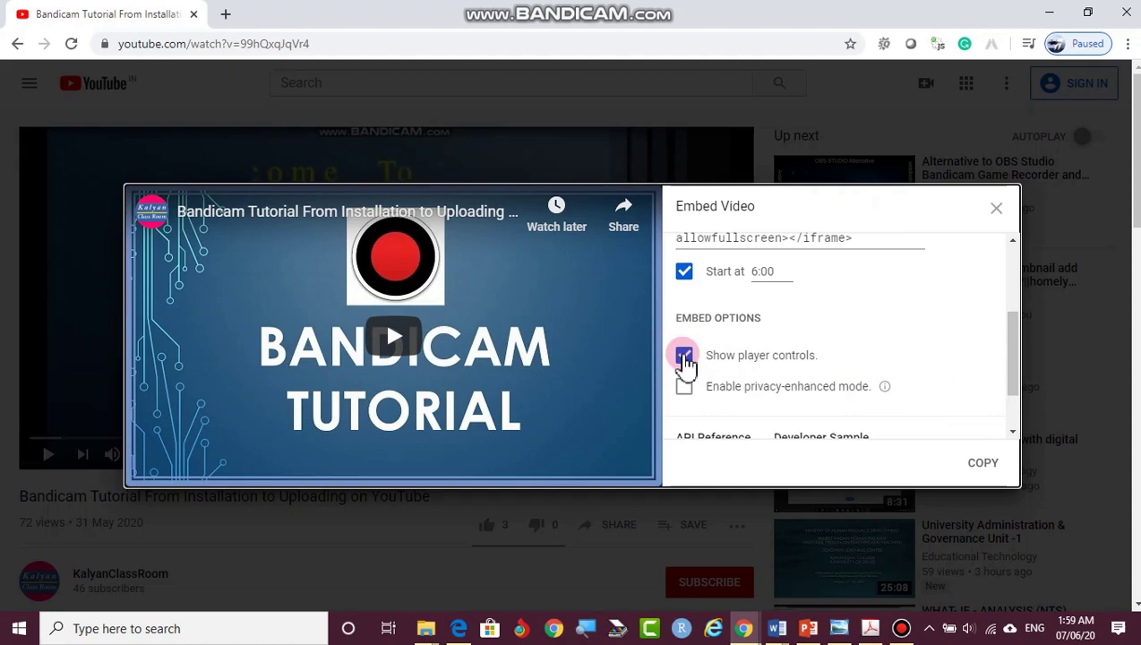
click(984, 464)
Close the YouTube embed panel and return to the Word document.
click(996, 209)
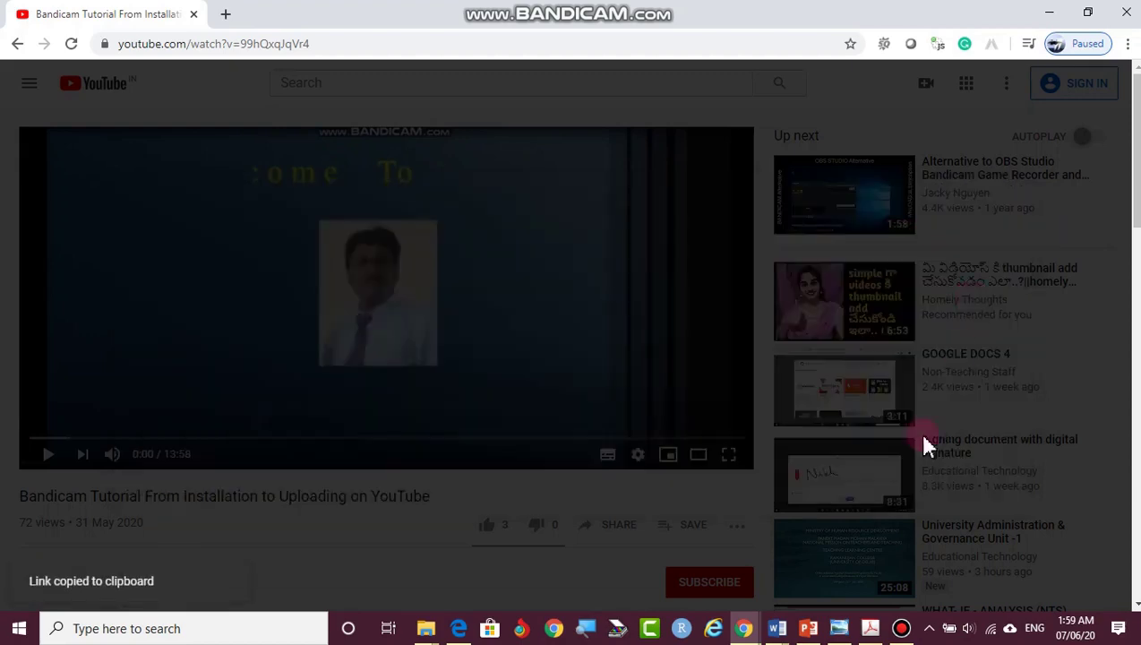
mouse_move(776, 628)
click(847, 569)
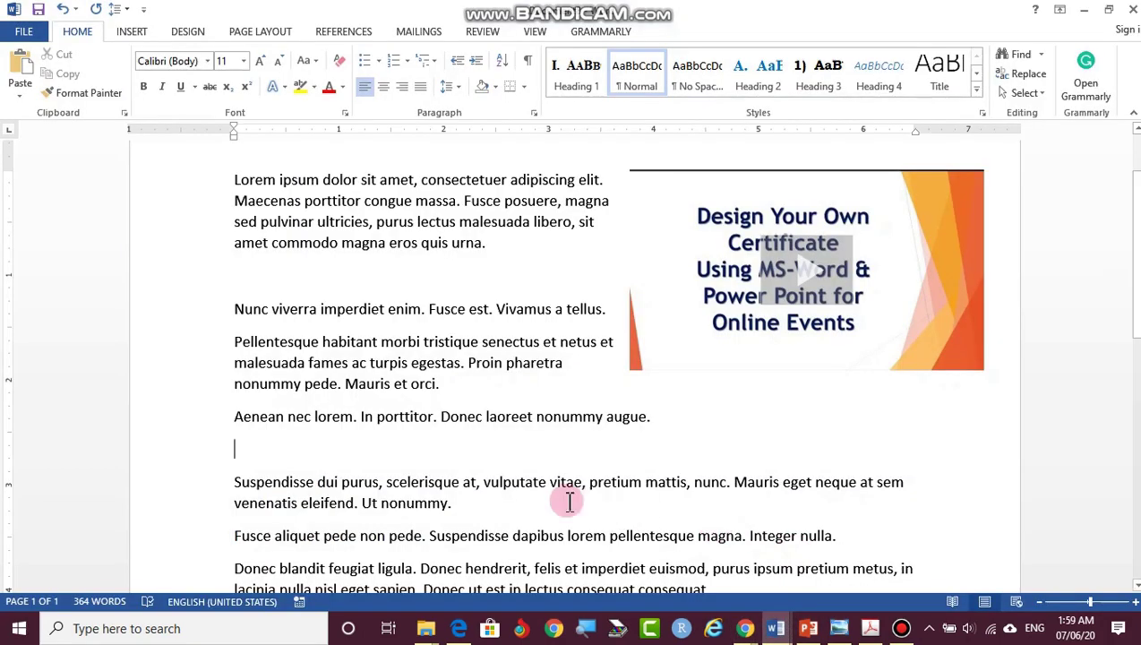
Insert the Bandicam Tutorial as an Online Video using the pasted embed code.
click(131, 32)
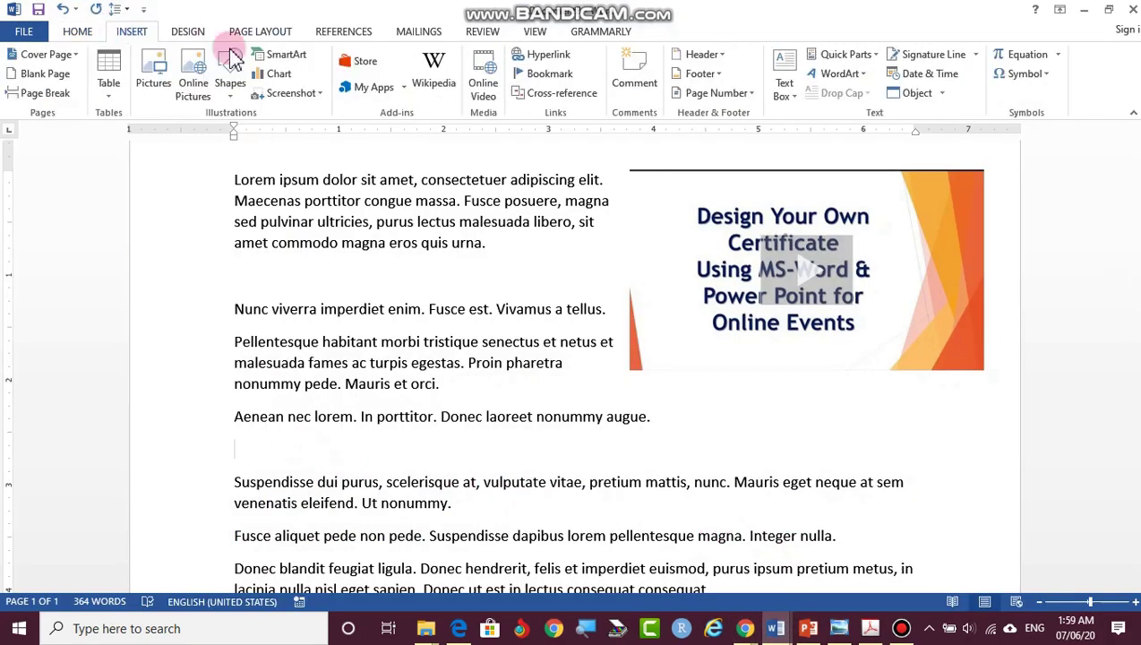
click(483, 76)
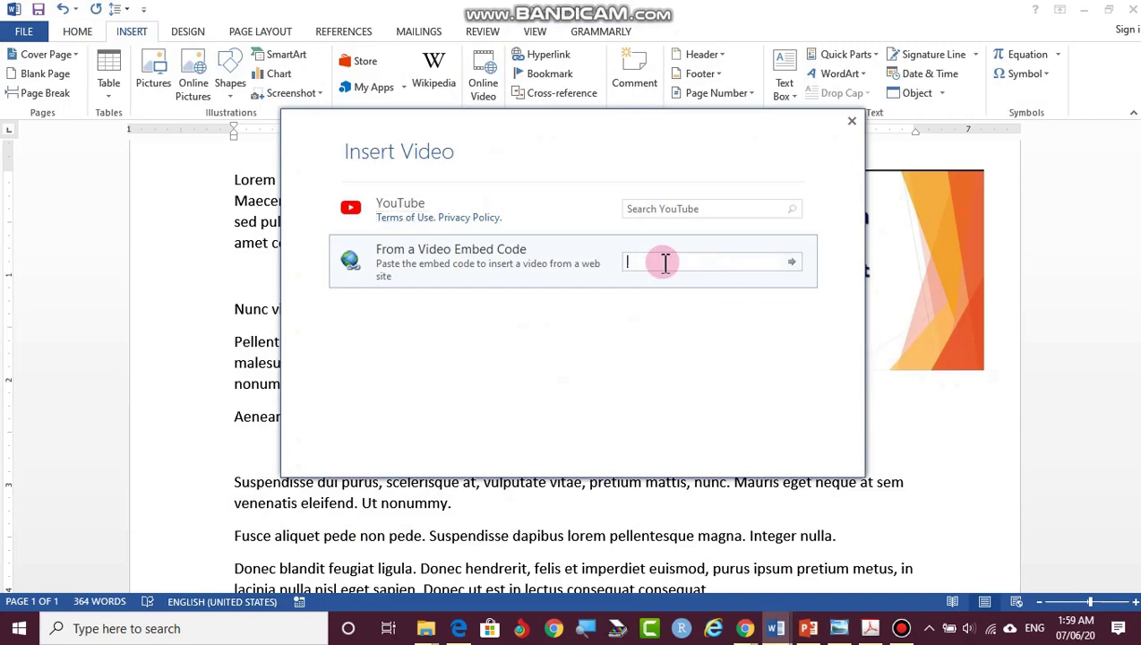
key(ctrl+v)
click(798, 262)
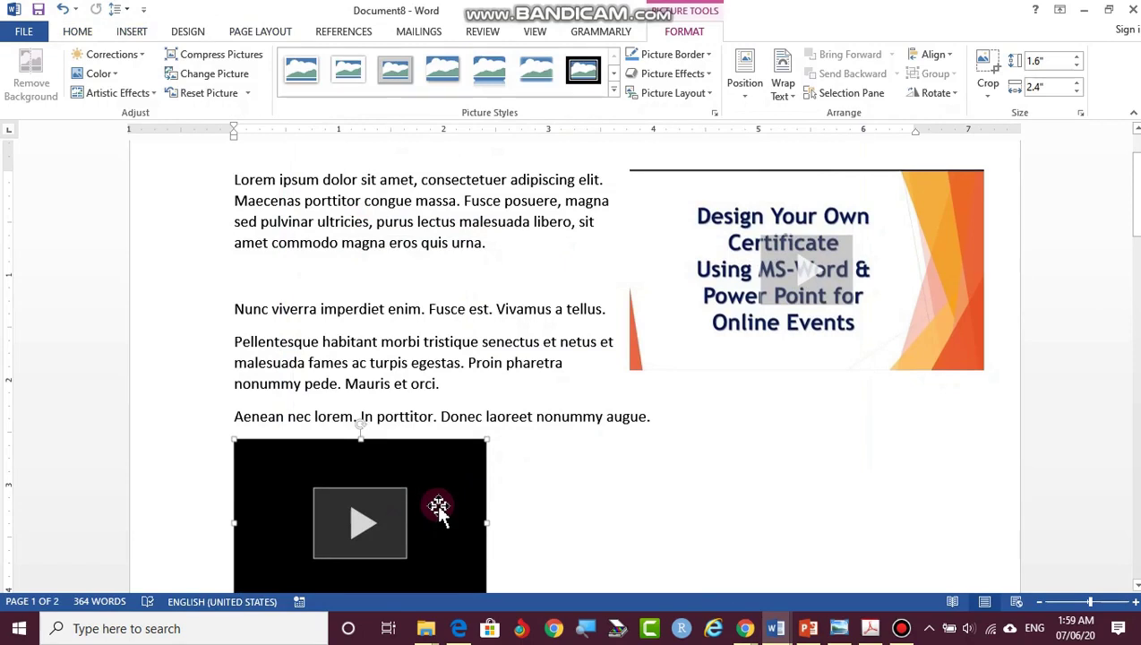
Resize the Bandicam video to 1.93 × 2.89 in, apply Square wrapping, and drag it top left.
drag(489, 439, 537, 439)
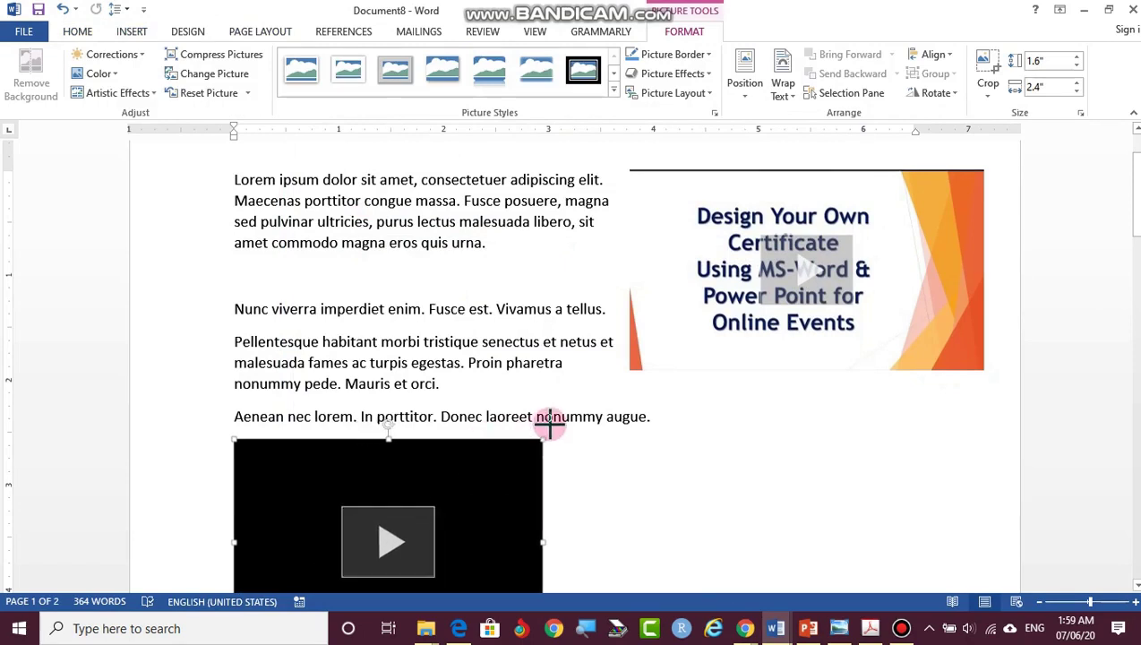
right_click(480, 492)
mouse_move(540, 433)
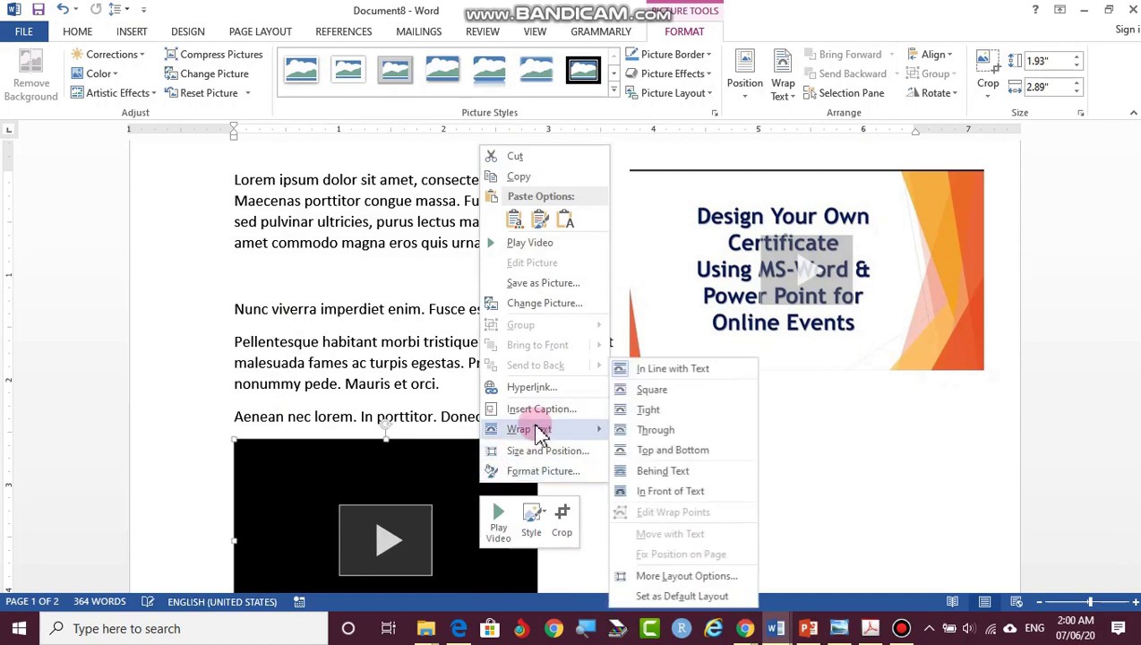
click(453, 470)
right_click(448, 473)
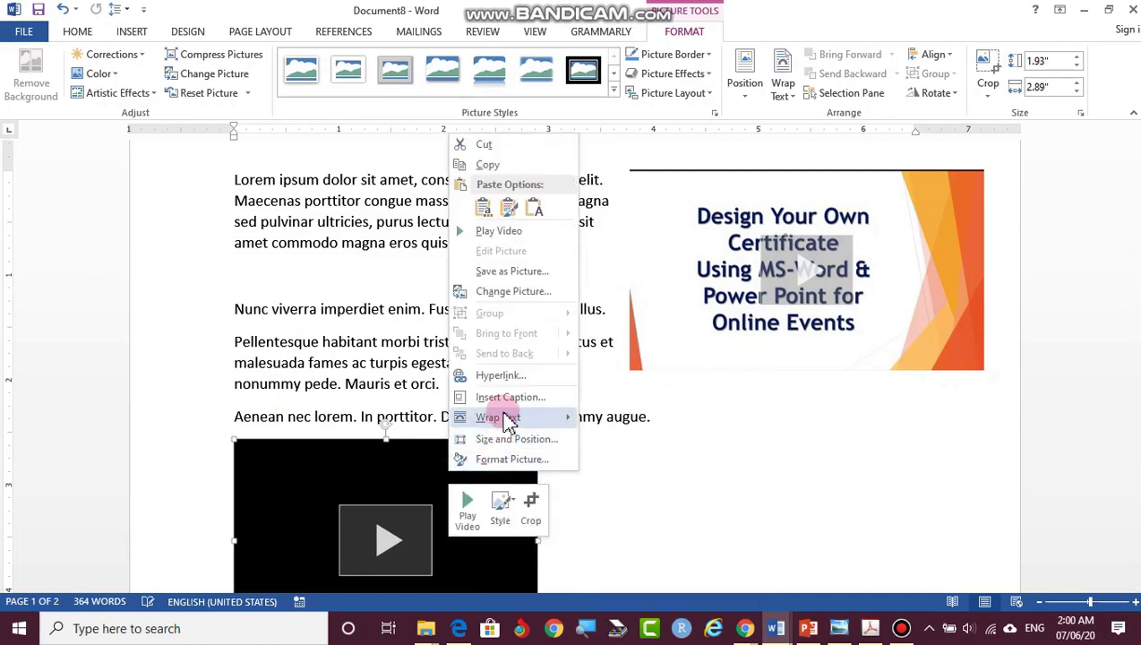
mouse_move(508, 421)
click(631, 392)
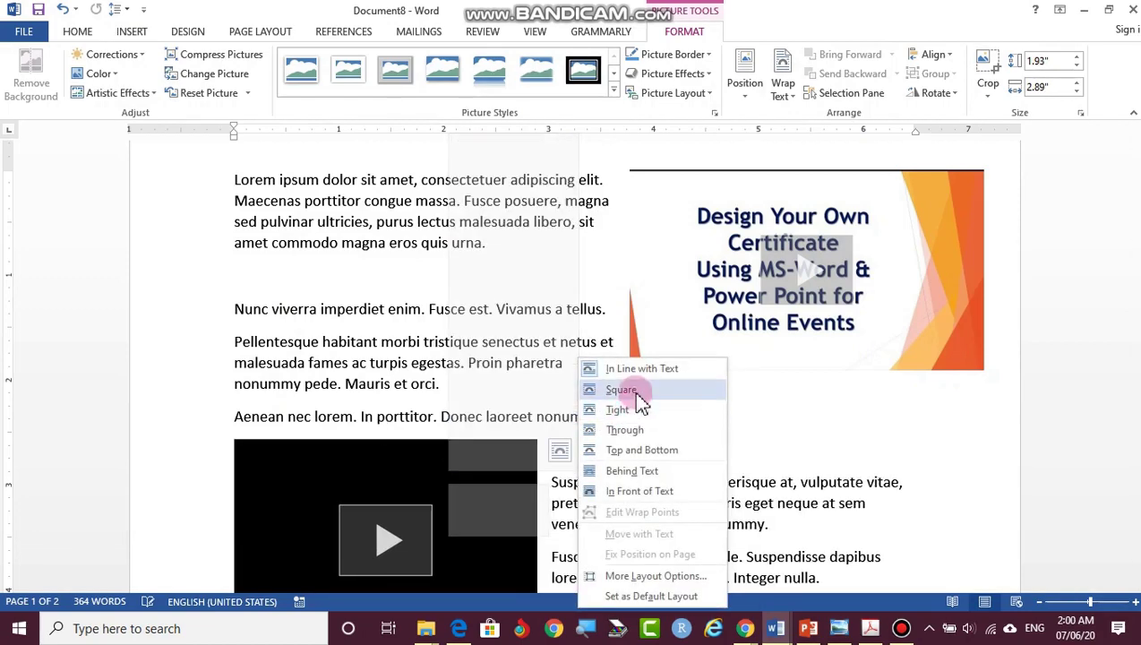
drag(497, 490, 534, 218)
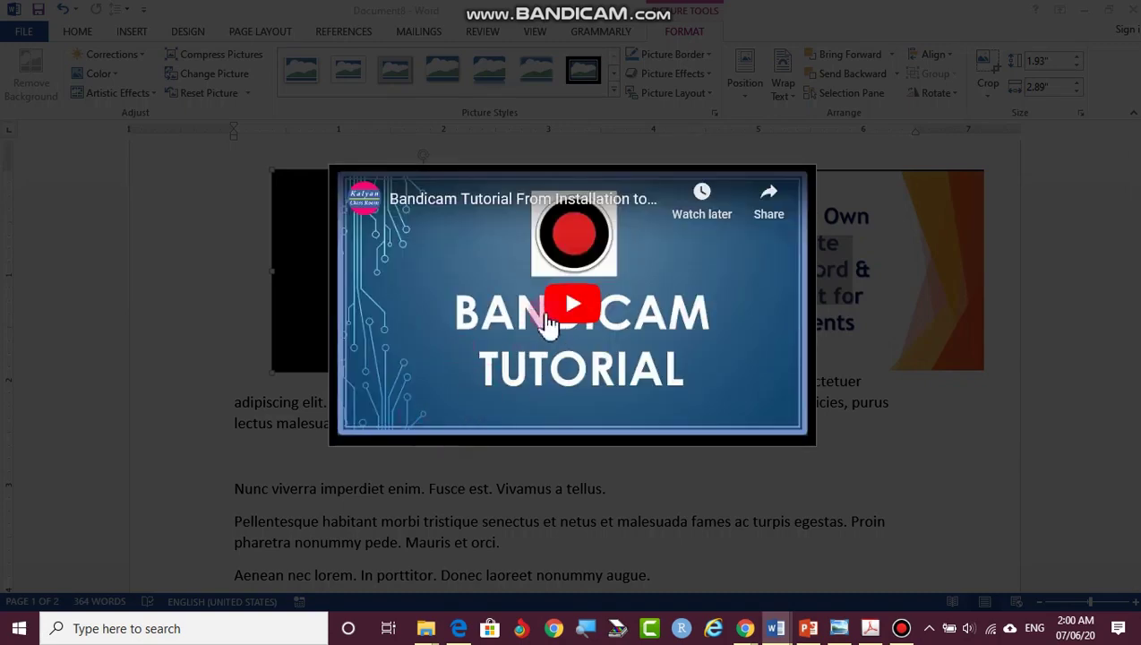
Play the Bandicam Tutorial from 6:00, then close the player and click the empty line.
click(572, 309)
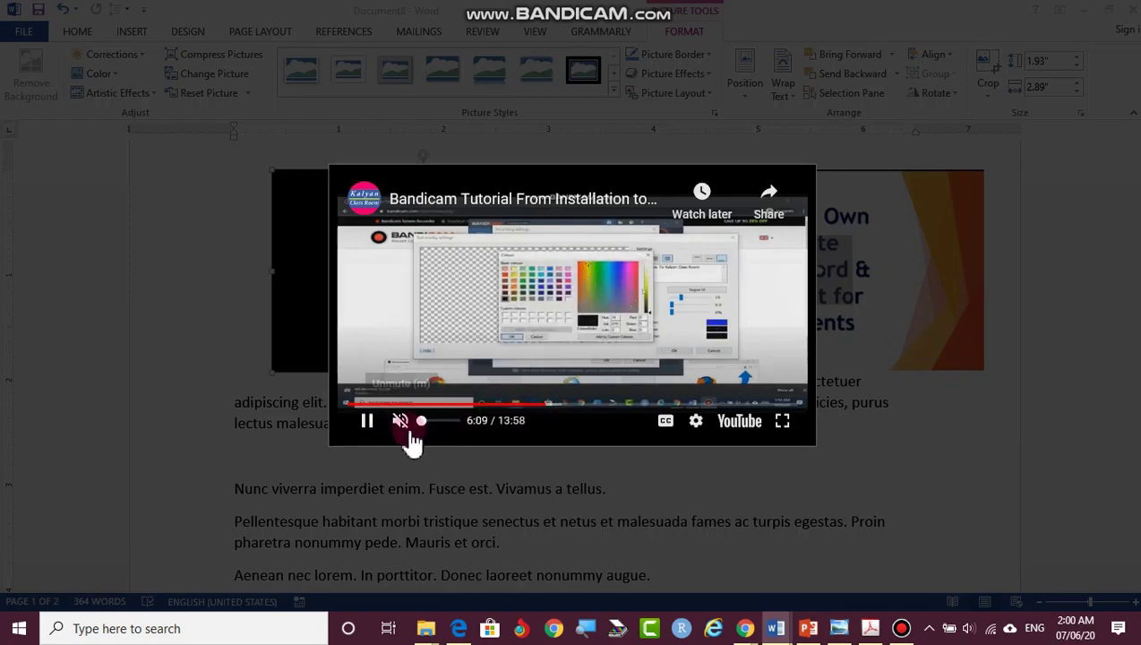
click(380, 425)
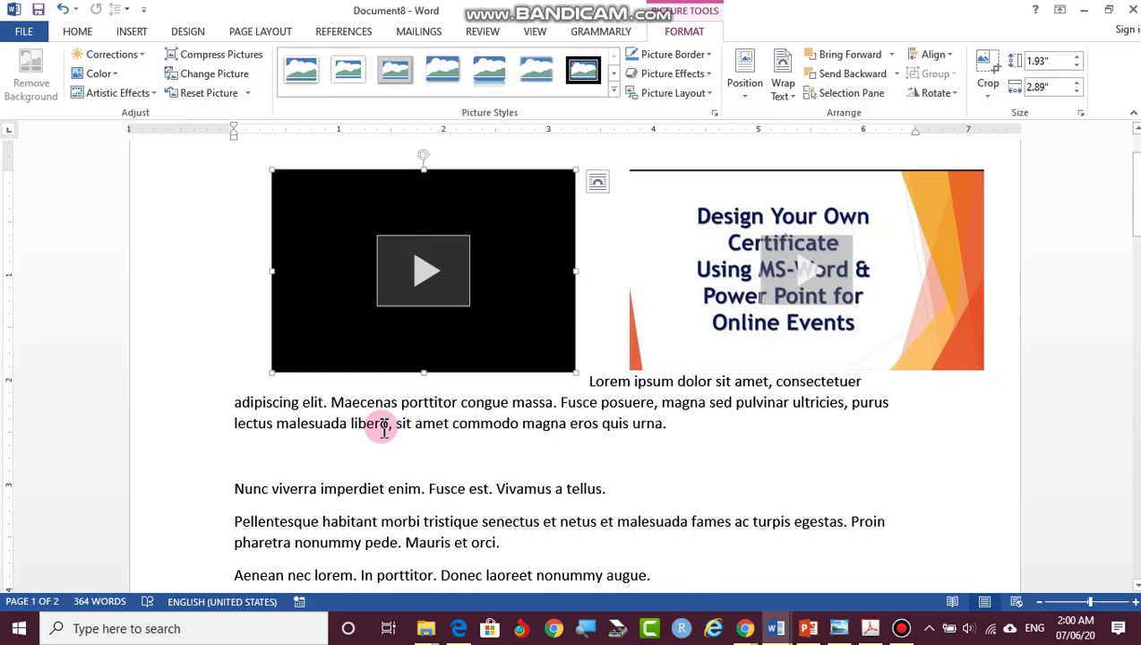
click(260, 453)
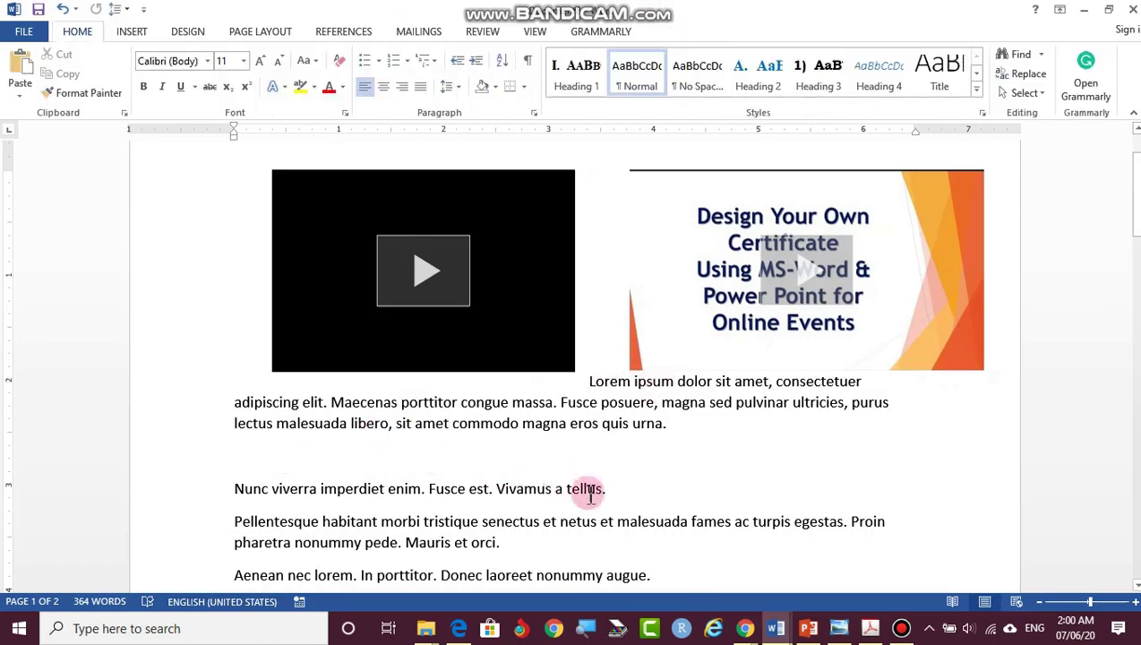
Copy the 30 FREE Tools video's short share link from the channel's uploads, then return to Word.
mouse_move(747, 634)
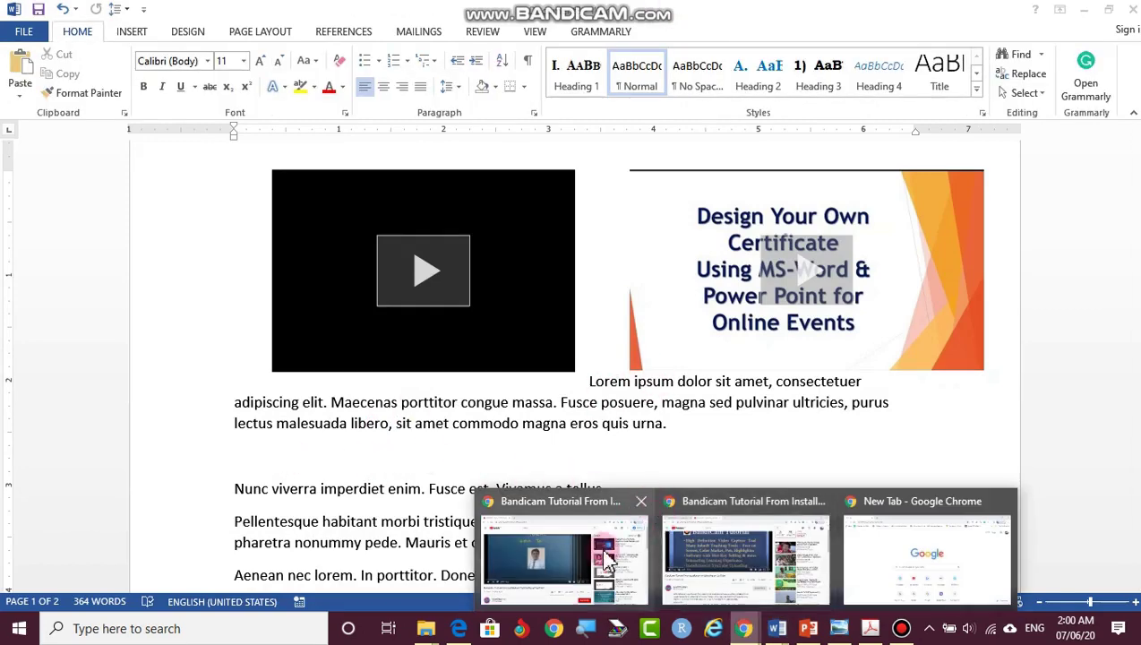
click(595, 549)
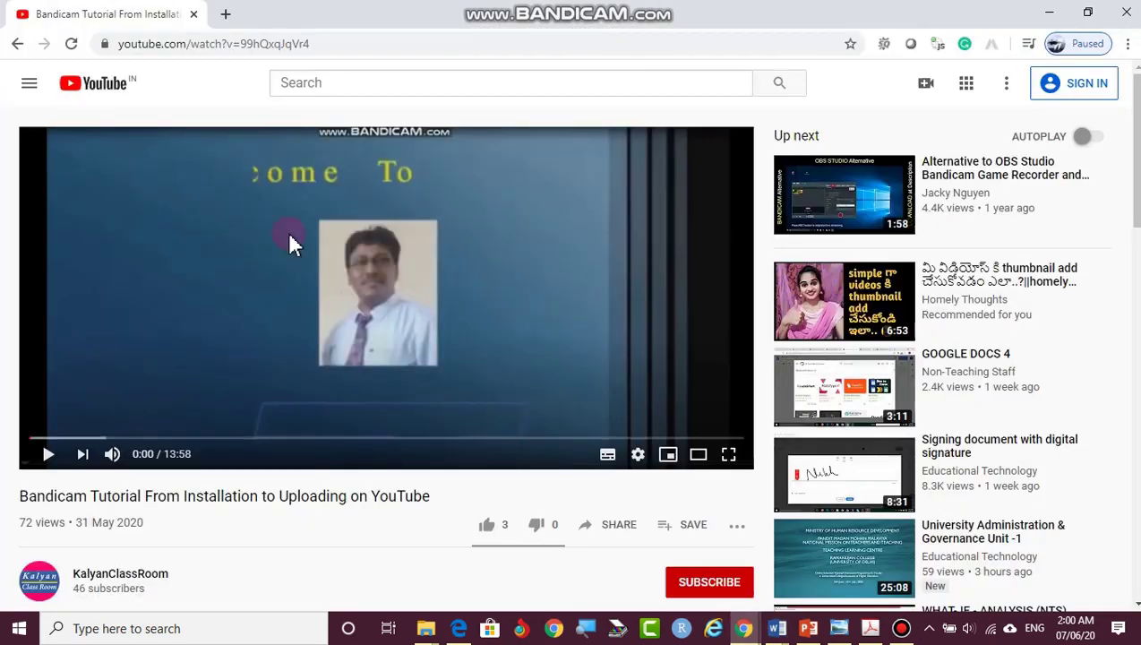
click(125, 576)
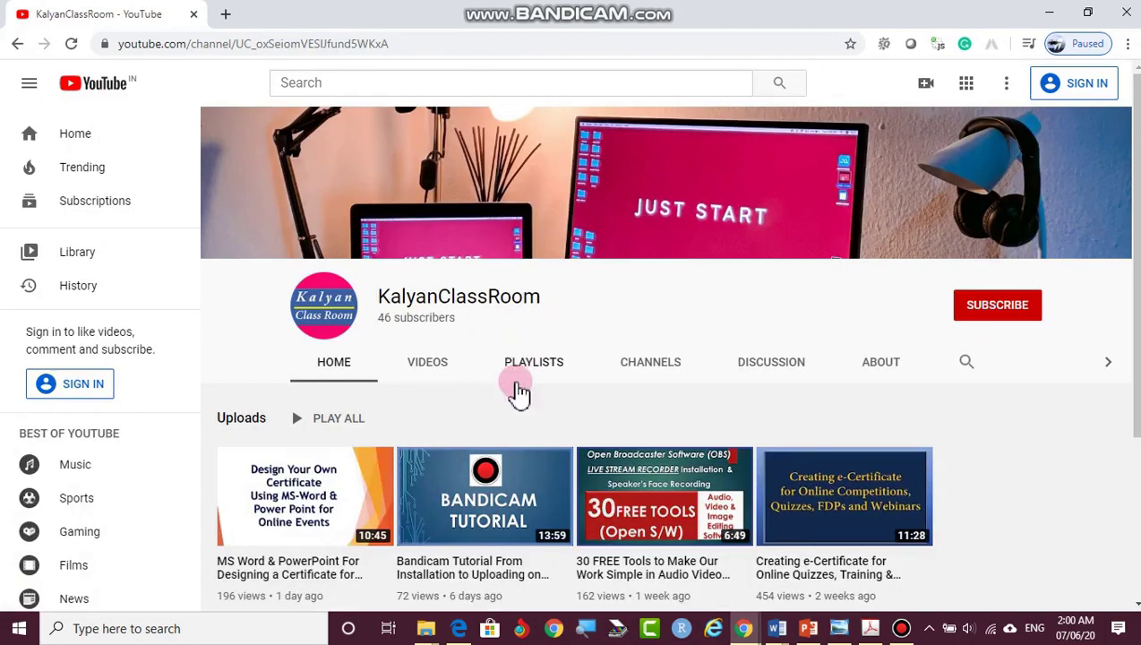
click(659, 484)
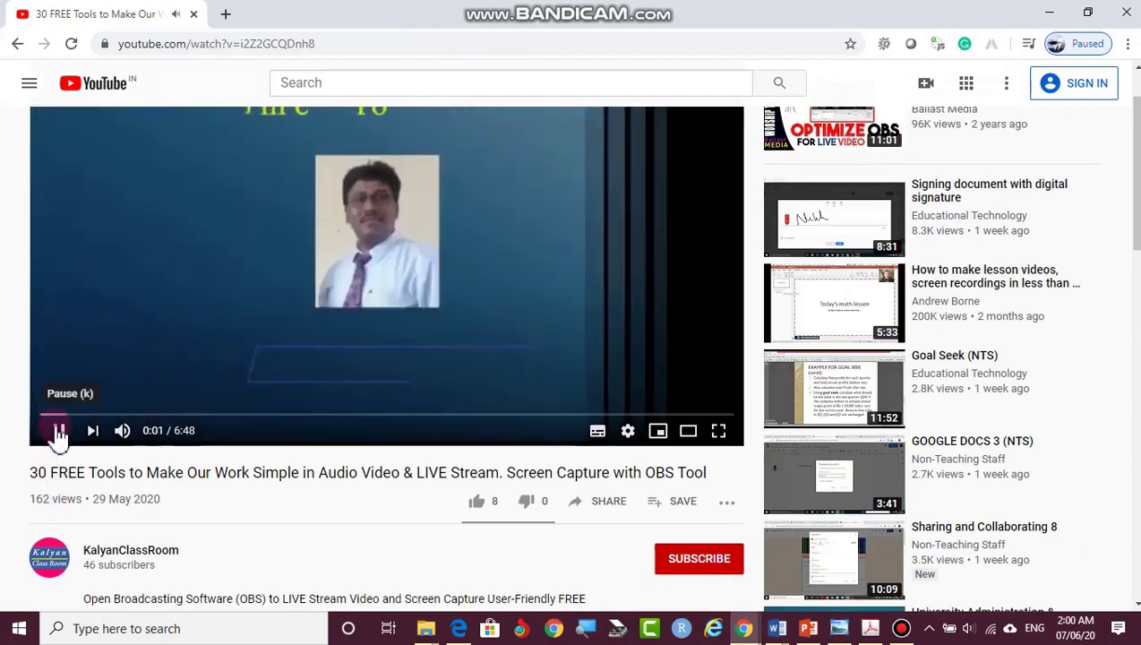
click(607, 507)
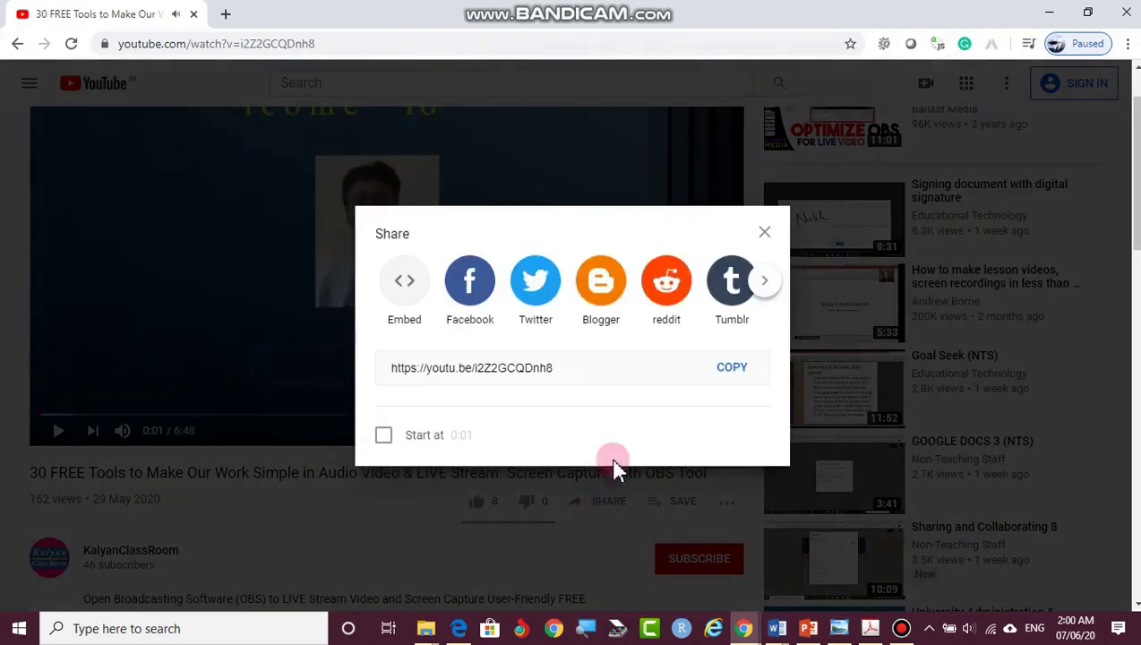
click(730, 369)
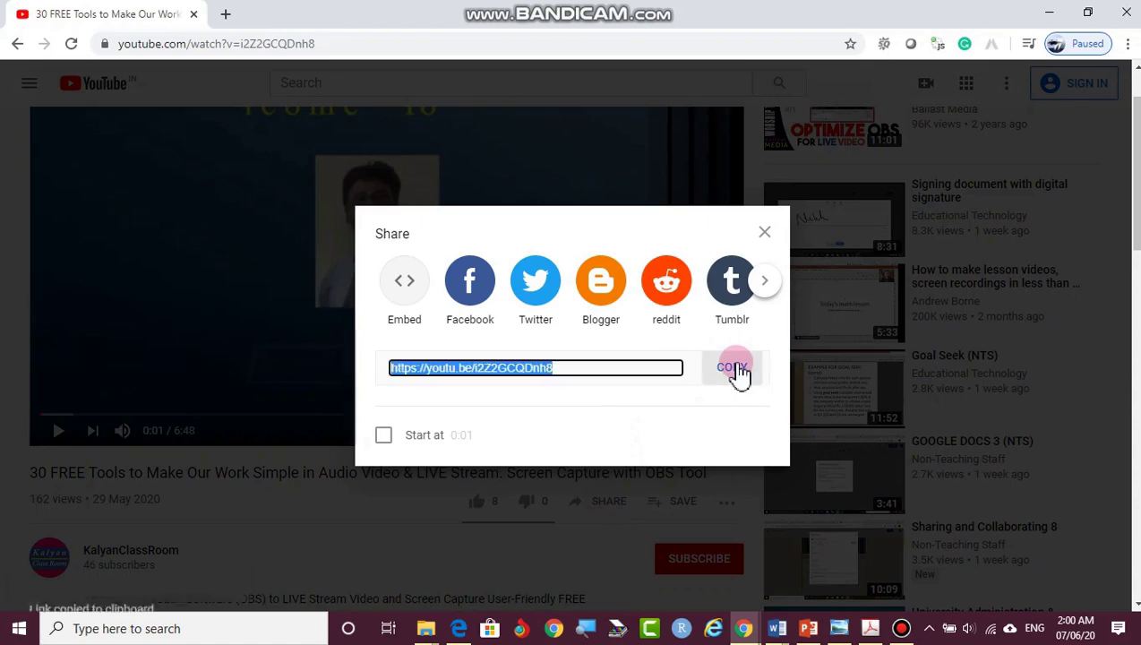
click(764, 233)
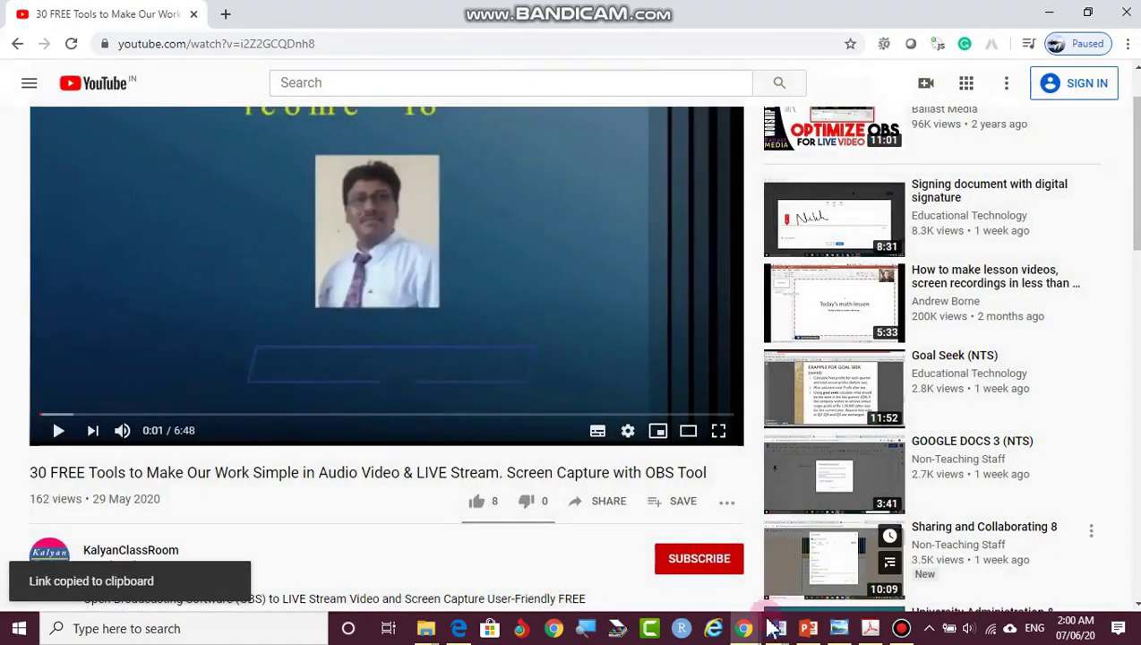
click(776, 628)
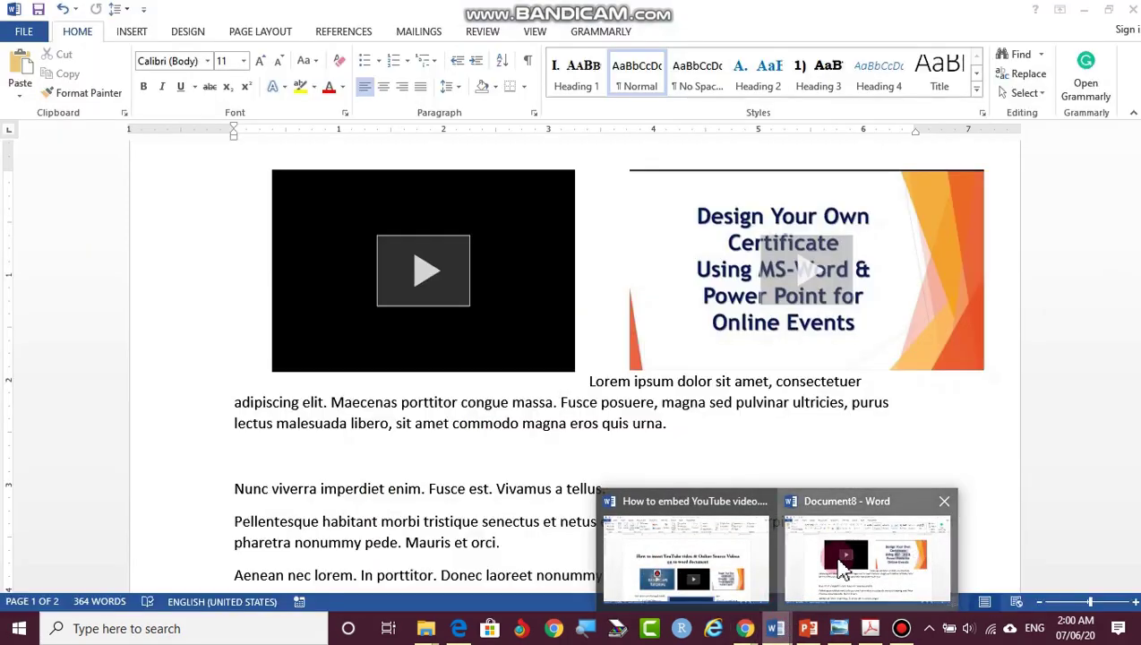
click(686, 555)
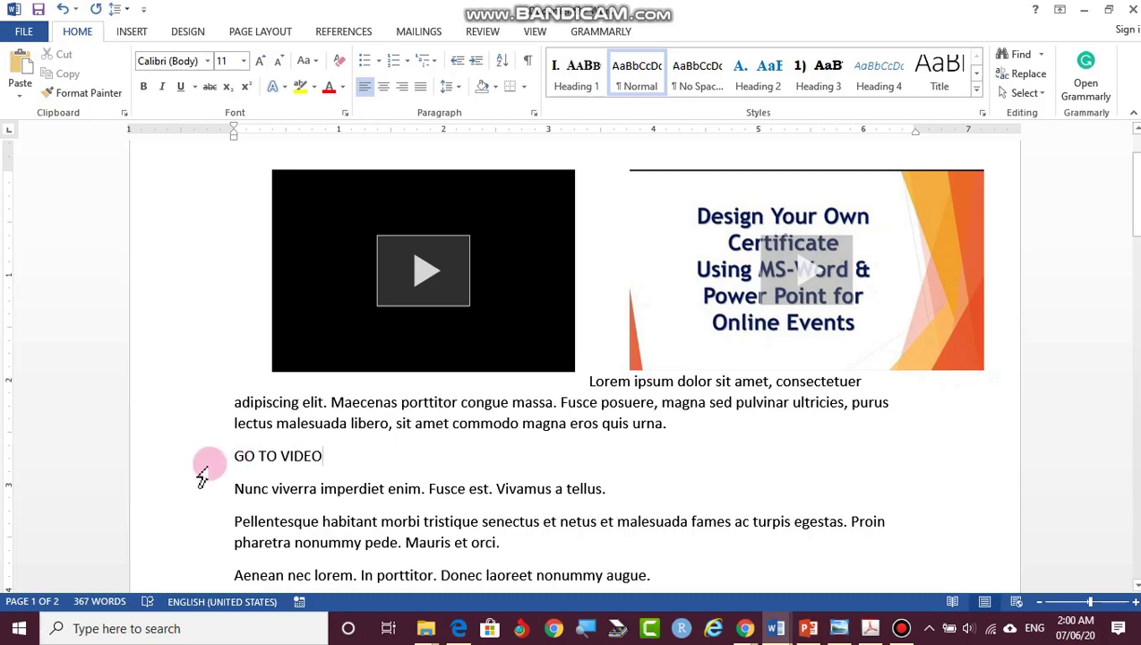
drag(237, 455, 323, 459)
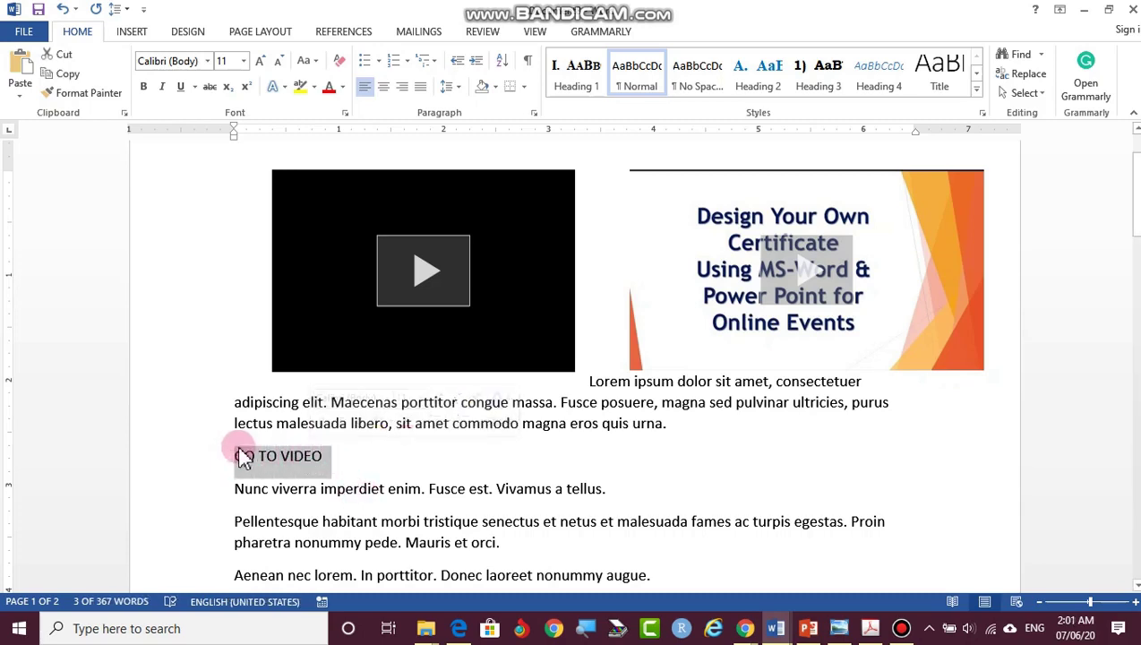
right_click(291, 463)
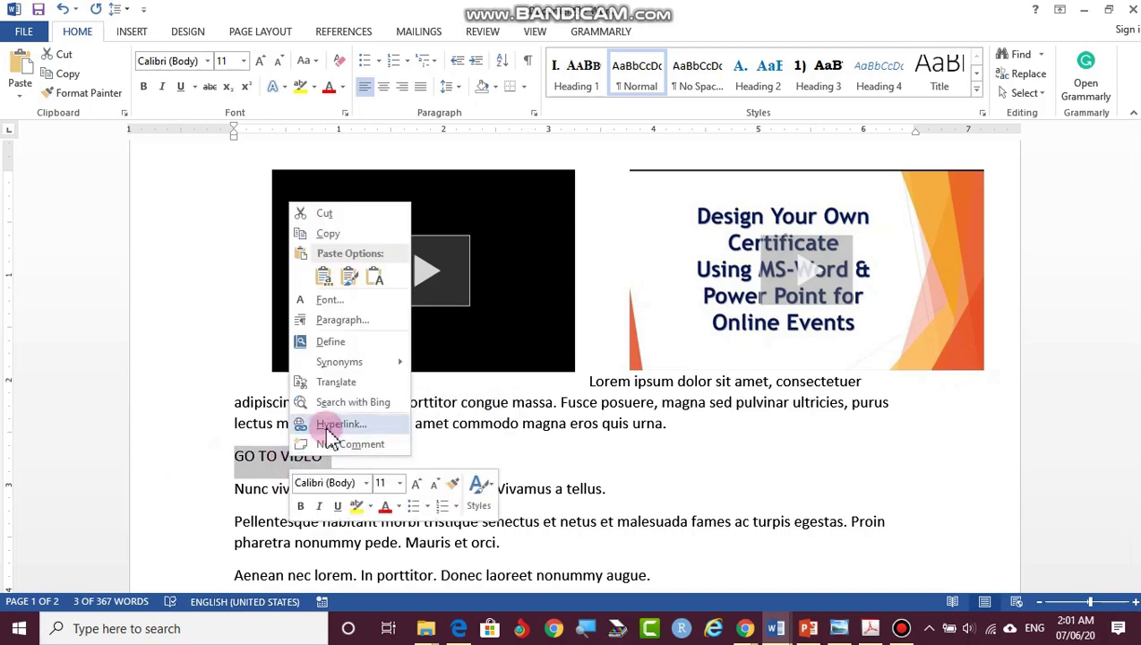
click(341, 426)
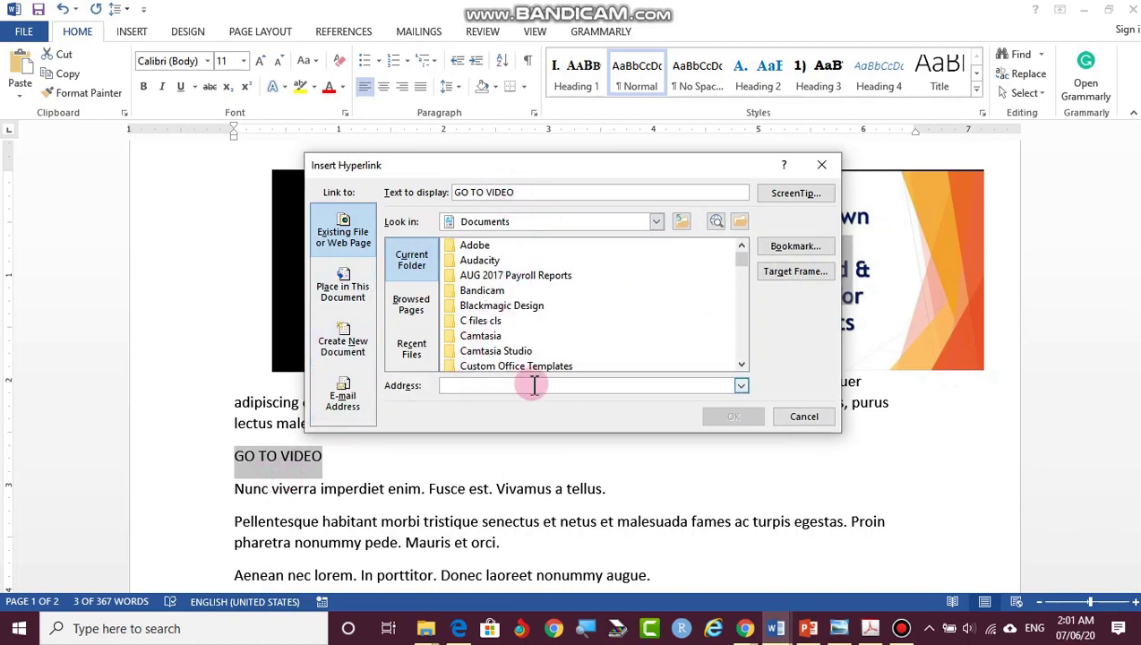
key(ctrl+v)
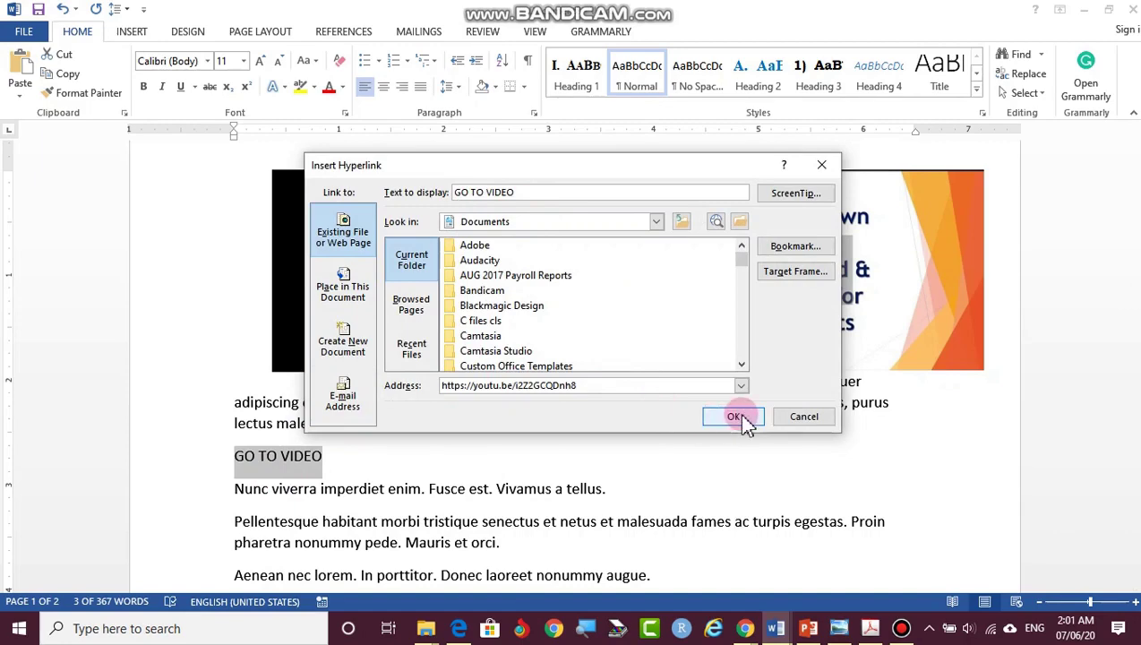
click(736, 415)
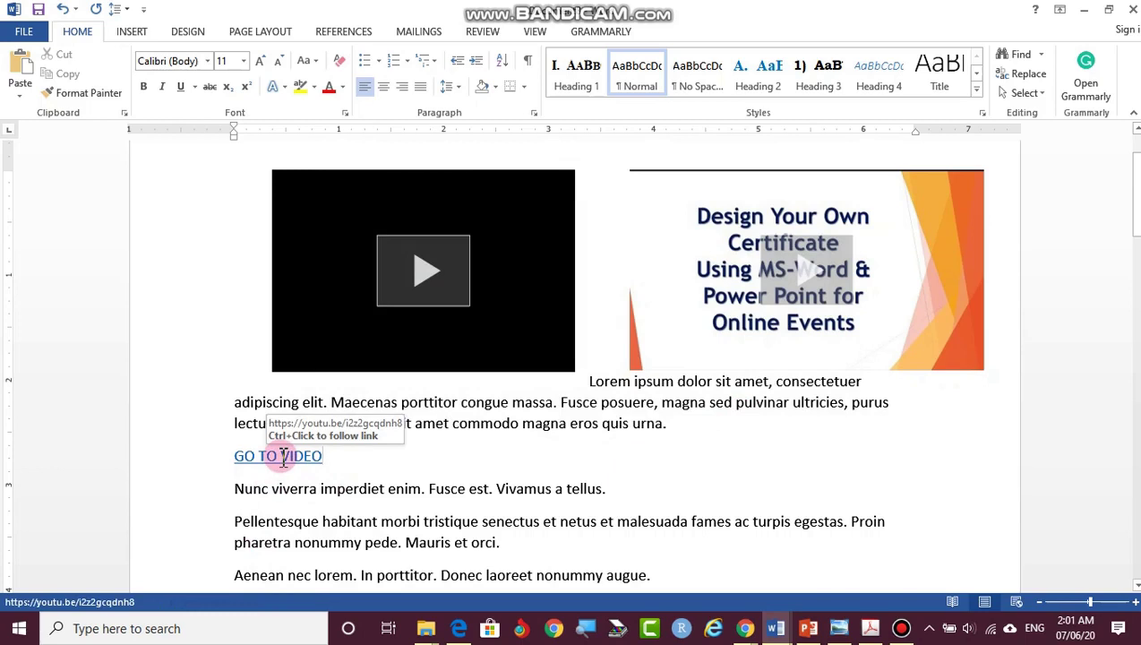
click(280, 456)
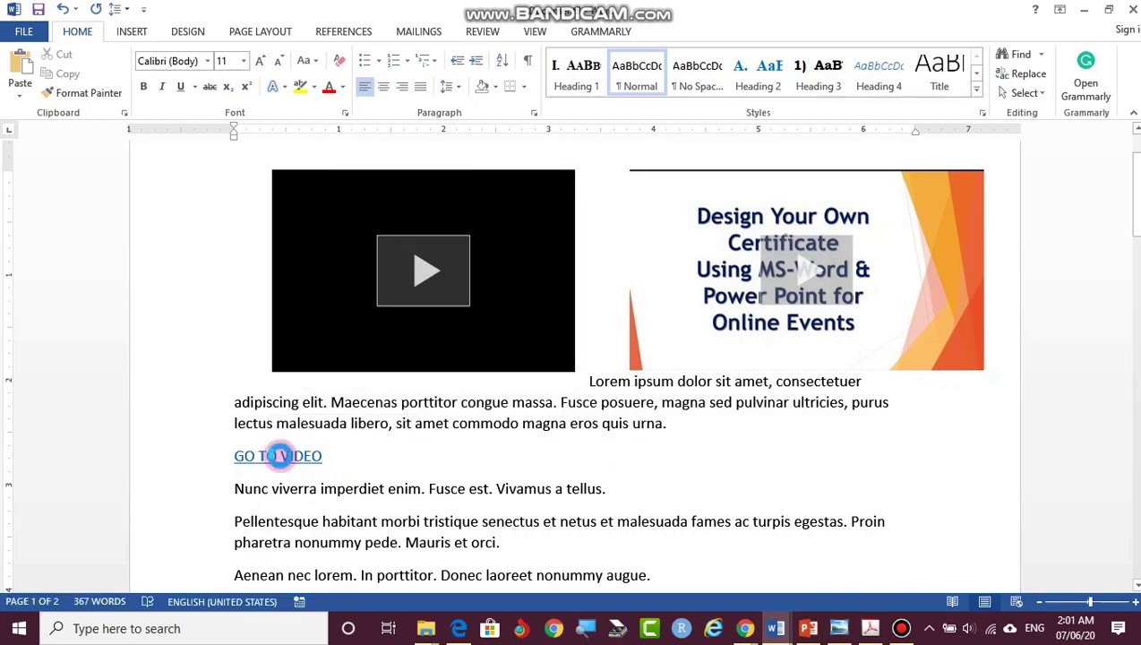
ctrl+click(279, 456)
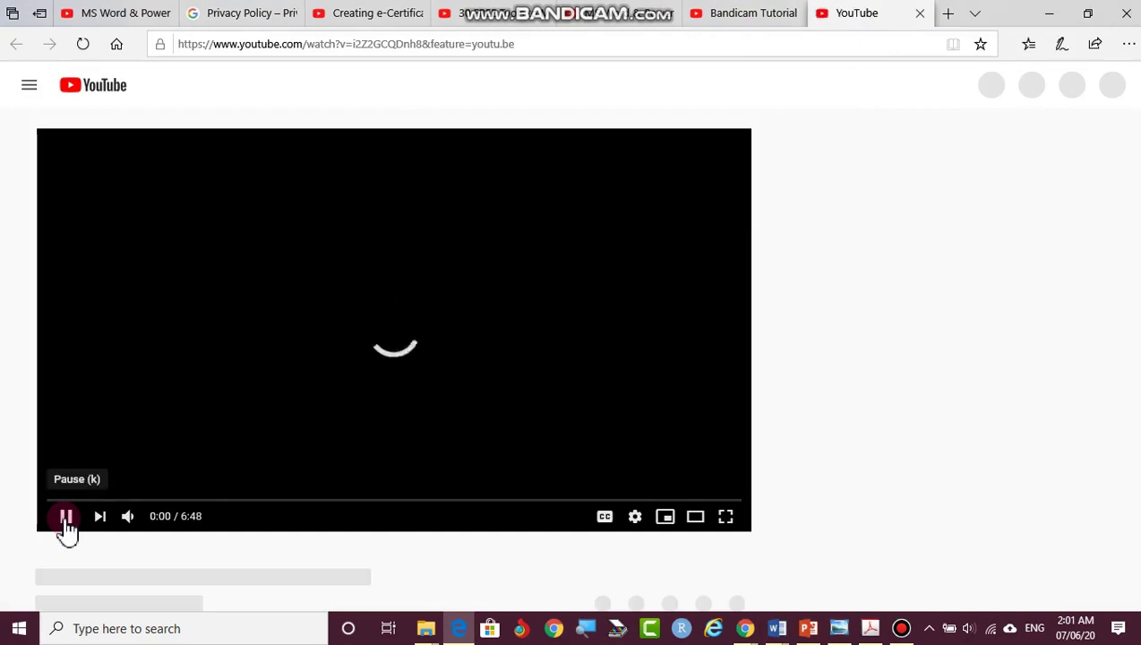
Close the linked video's browser tab and go back to the Word document.
click(920, 13)
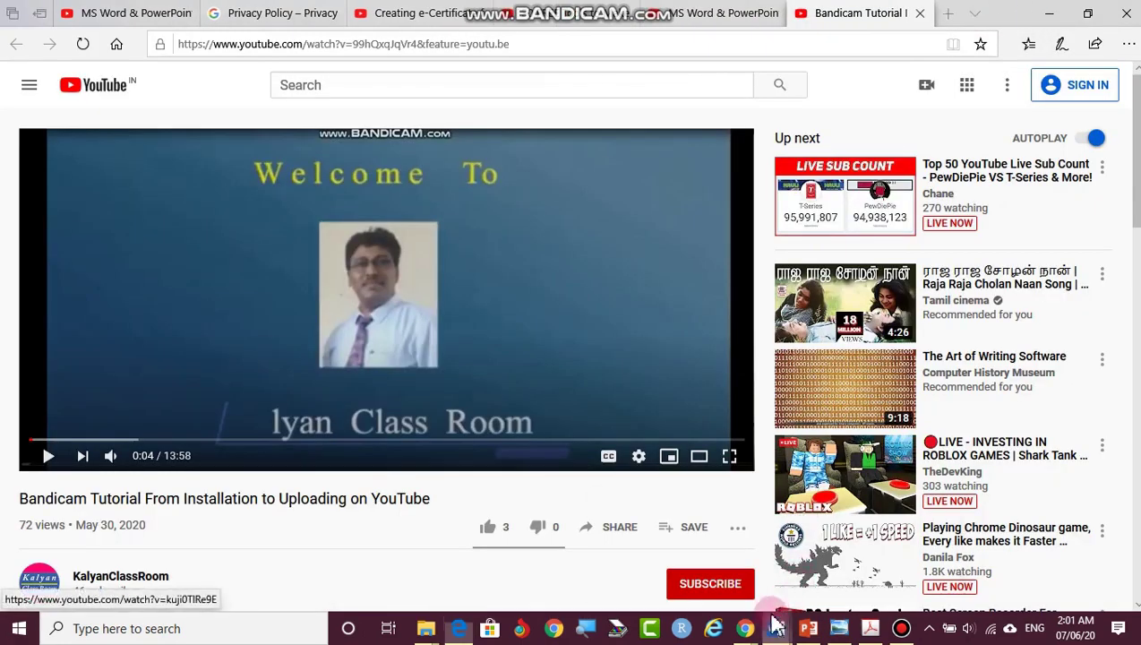
mouse_move(776, 628)
click(833, 584)
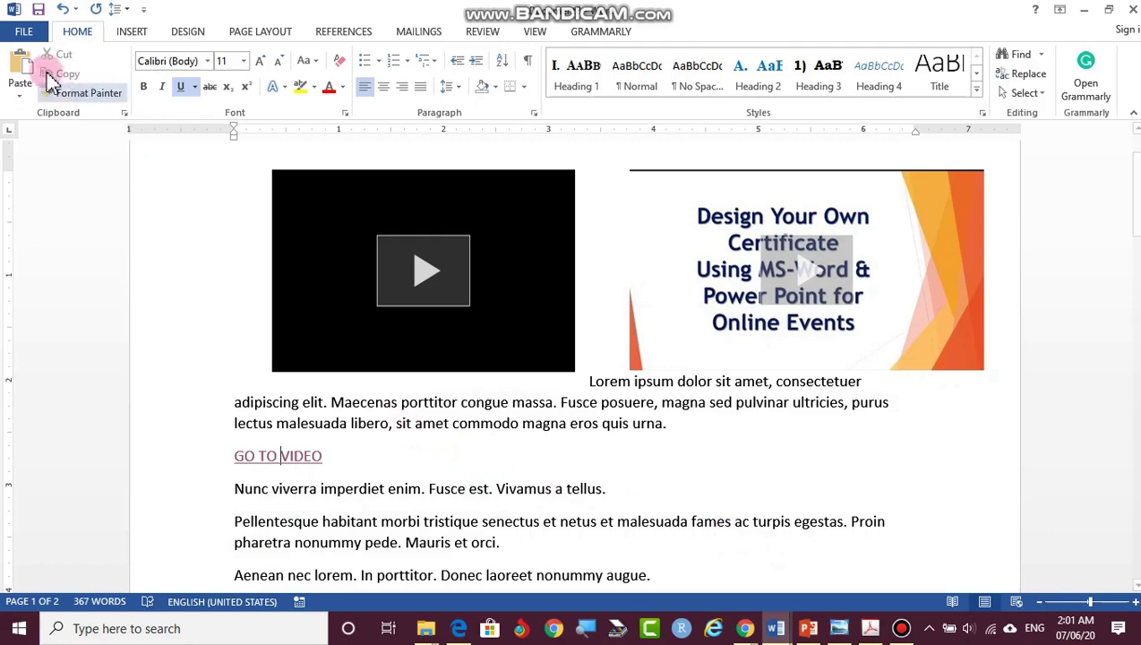
Save As to the Desktop with file name 'abc' as a Word Document.
click(24, 31)
click(25, 200)
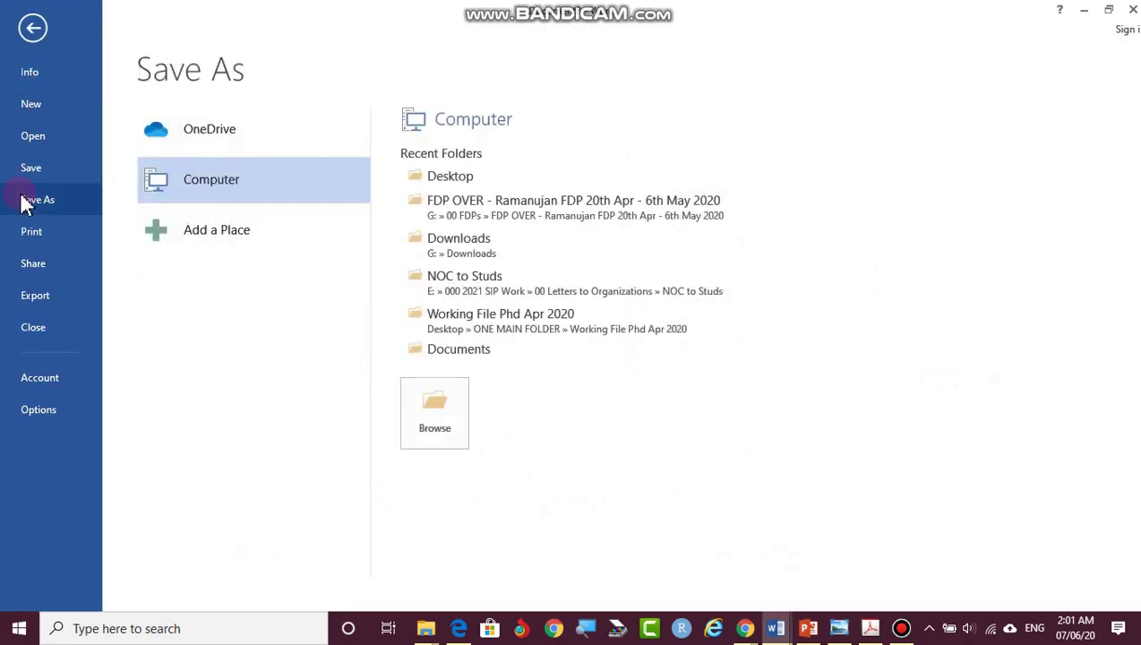
click(428, 176)
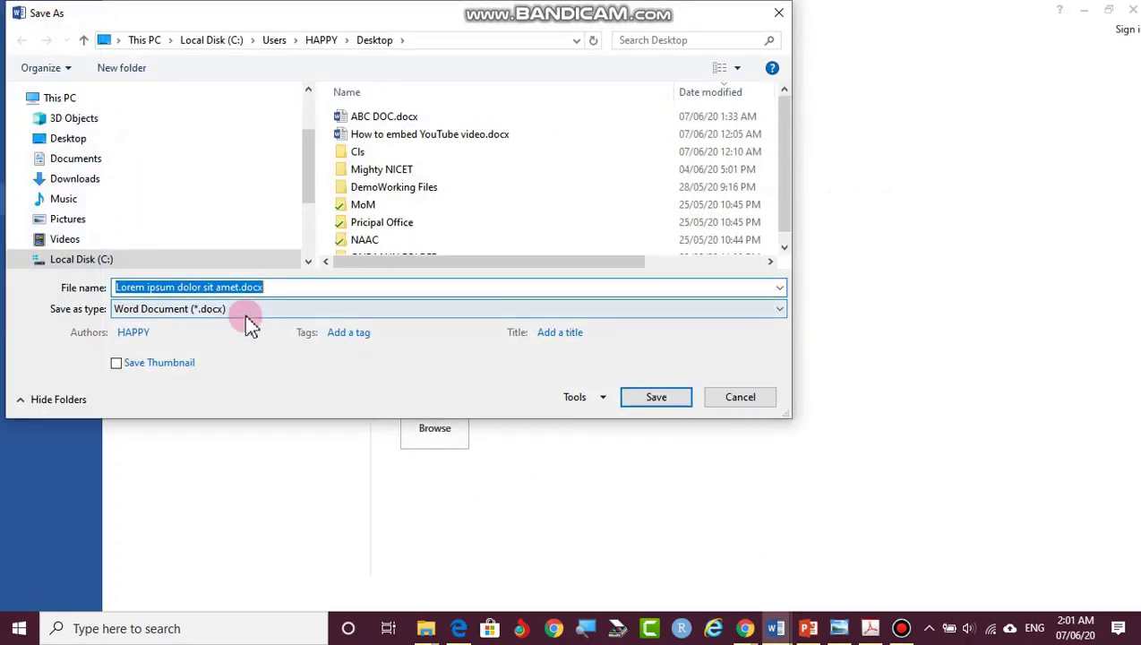
text(a)
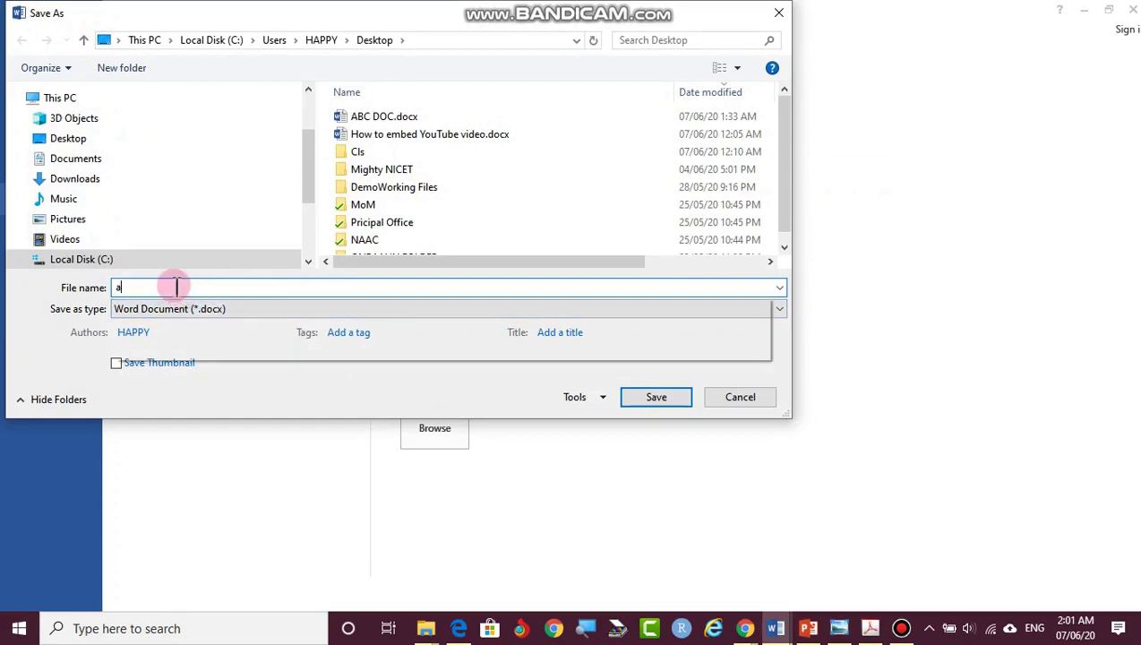
text(bc)
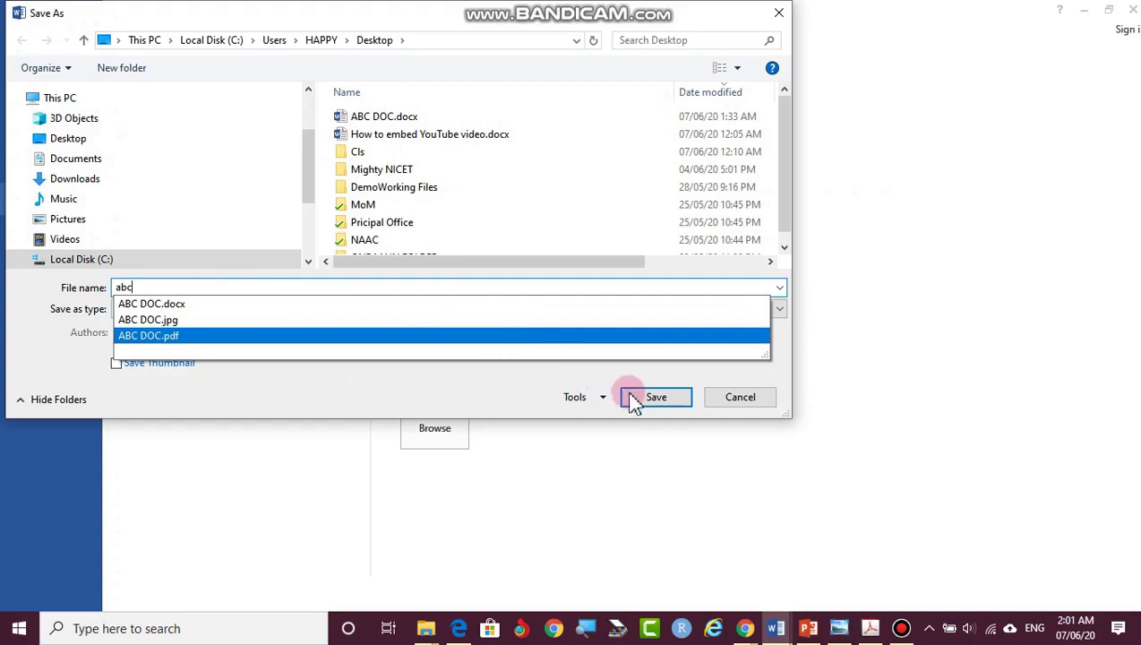
click(663, 399)
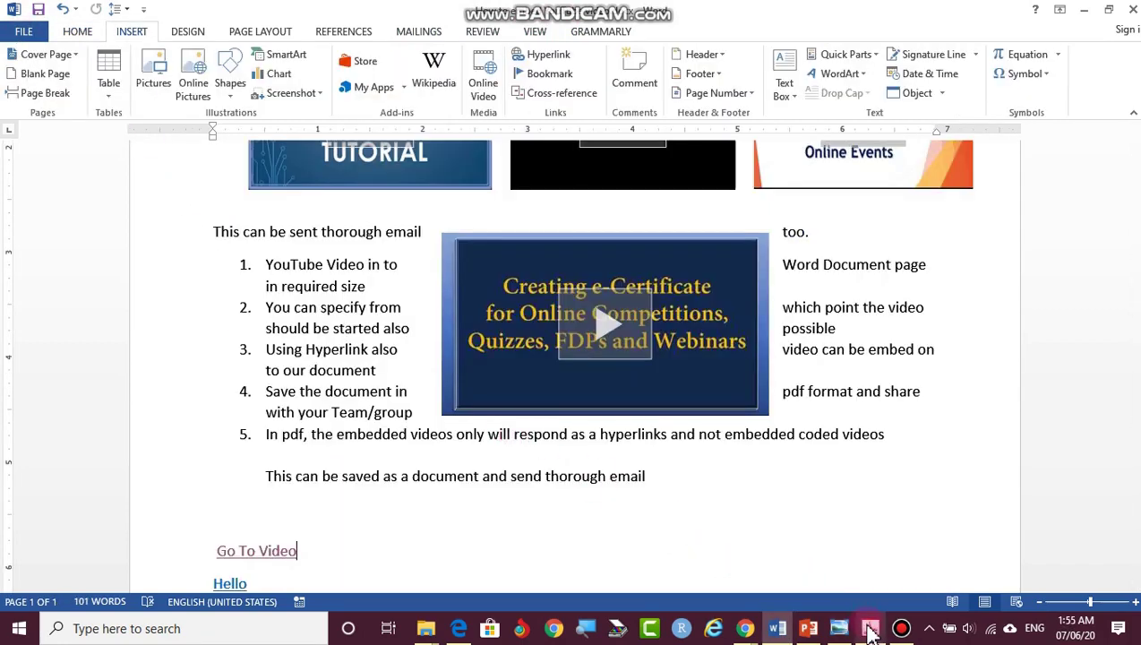
Scroll through 'How to embed YouTube video.pdf' in Acrobat Pro, top to bottom, checking video thumbnails and links.
click(868, 626)
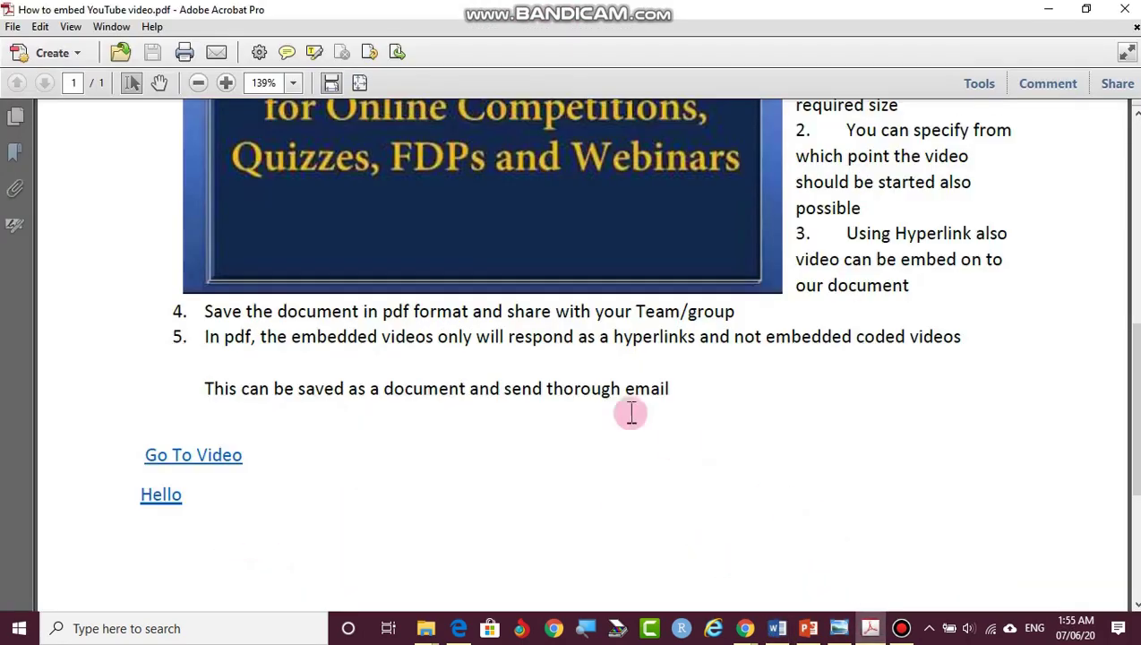
scroll(584, 385, up, 1)
scroll(584, 385, up, 8)
scroll(584, 385, up, 4)
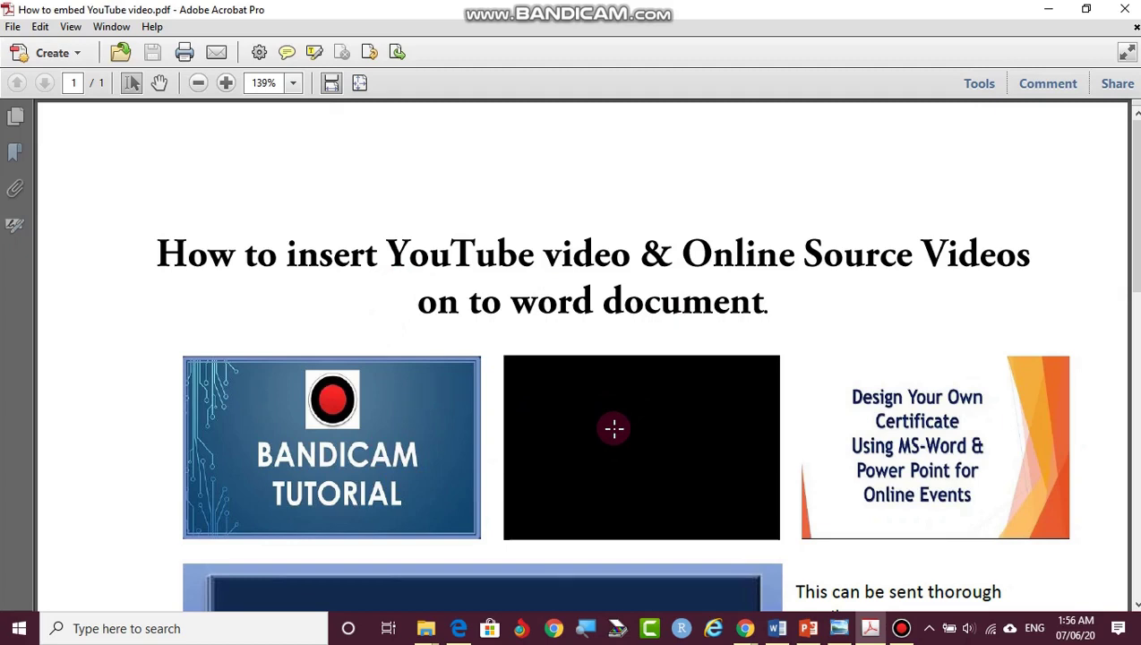
scroll(614, 435, down, 1)
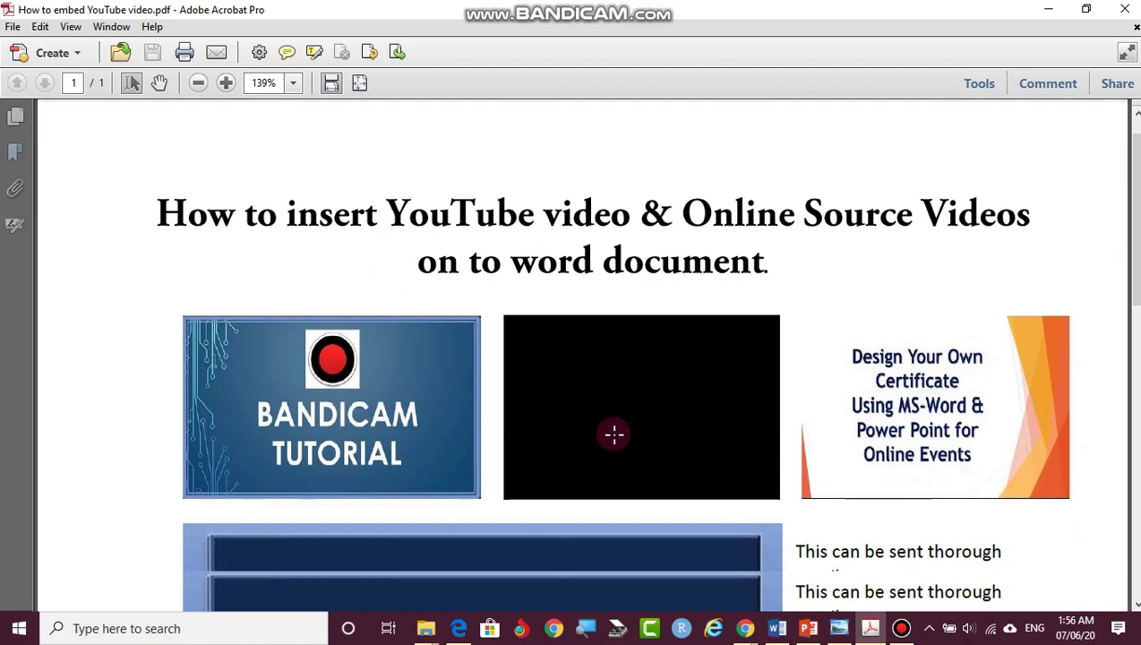
scroll(615, 436, up, 1)
scroll(615, 436, down, 1)
scroll(622, 421, down, 4)
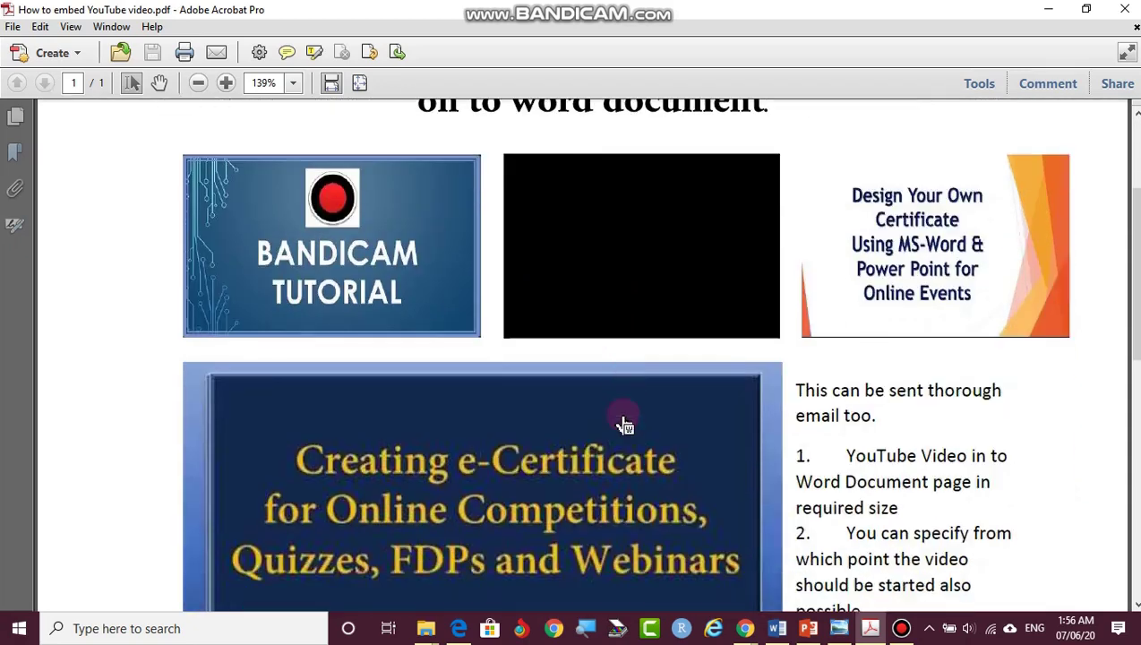
scroll(622, 422, down, 5)
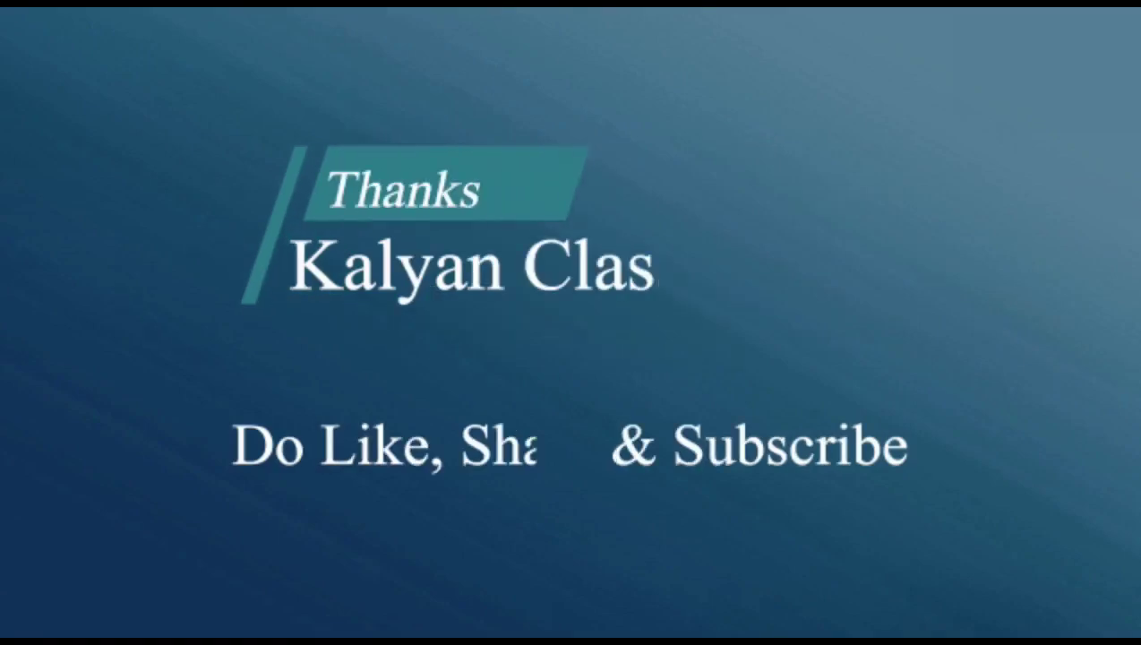